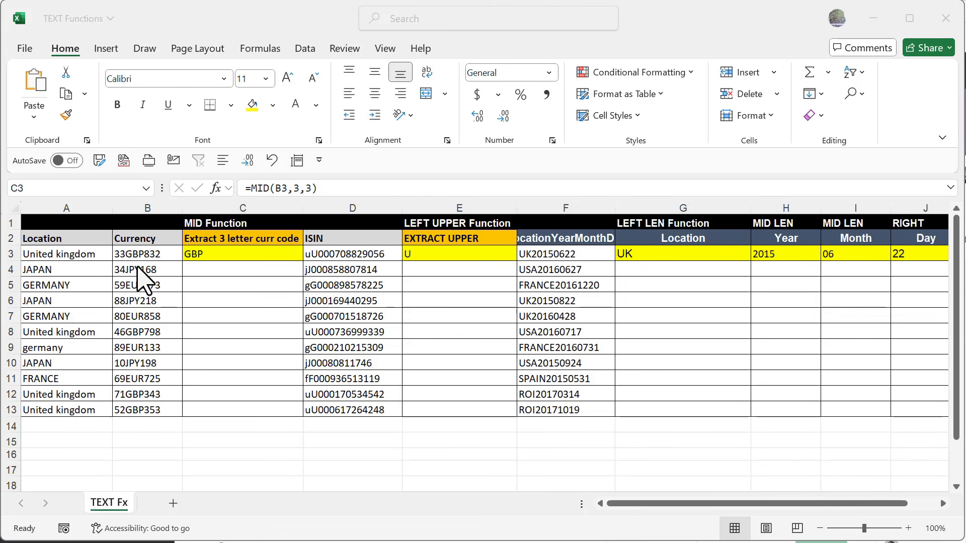
# Step: Inspect the existing MID formula in C3 and its arguments in the function dialog
pyautogui.press('Down')
pyautogui.press('Down')
pyautogui.press('Down')
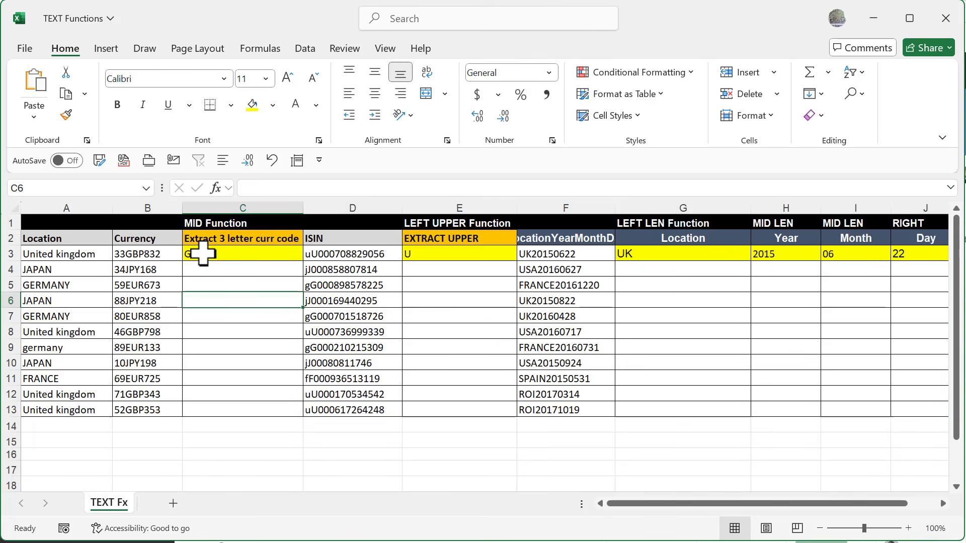
pyautogui.click(203, 254)
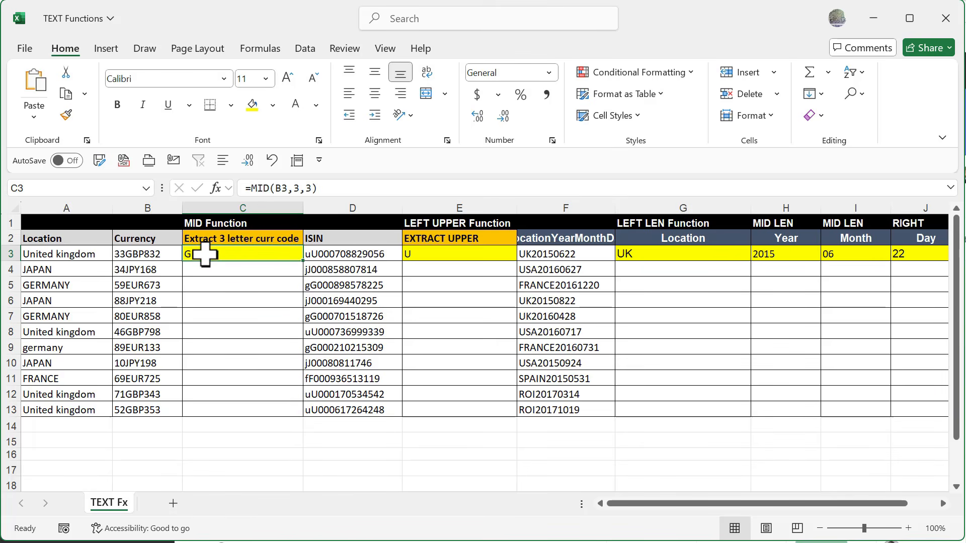
pyautogui.click(217, 189)
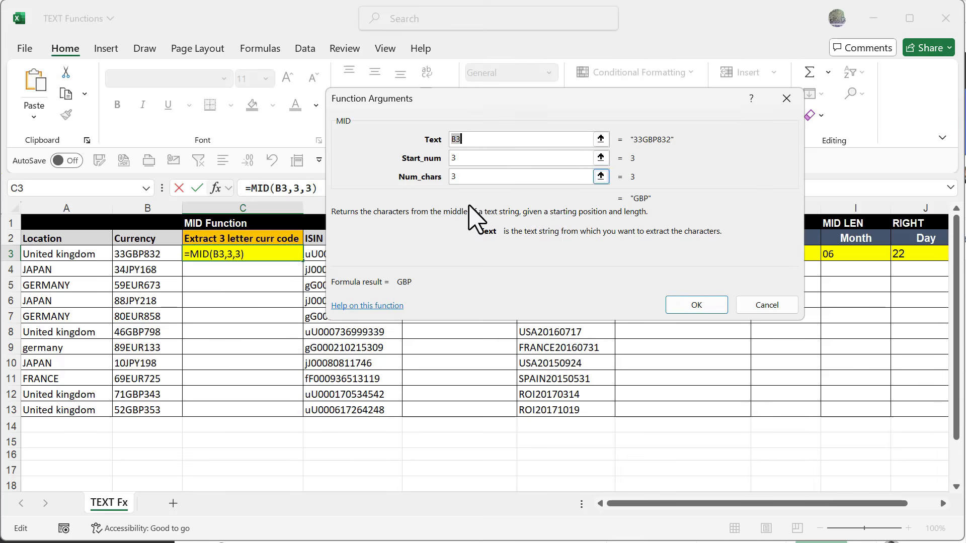
pyautogui.click(685, 306)
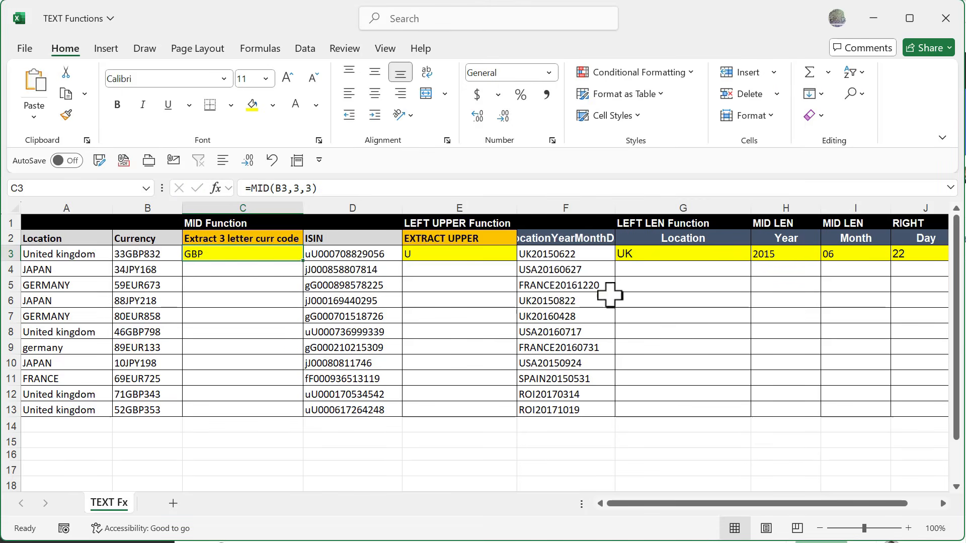
pyautogui.doubleClick(215, 257)
pyautogui.press('Escape')
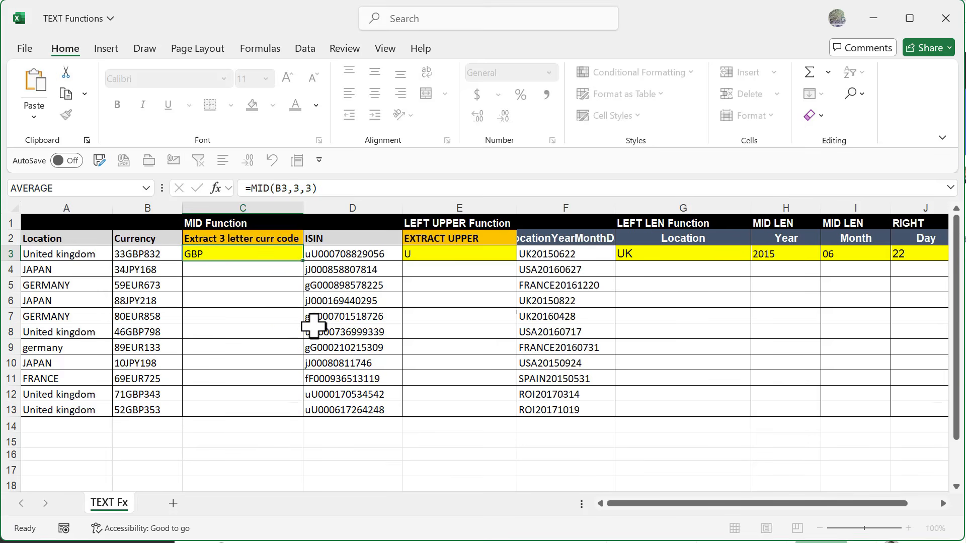
# Step: Enter =MID(B4,3,3) in C4 to extract the currency code, and fill it down to row 13
pyautogui.click(196, 273)
pyautogui.write('=mid')
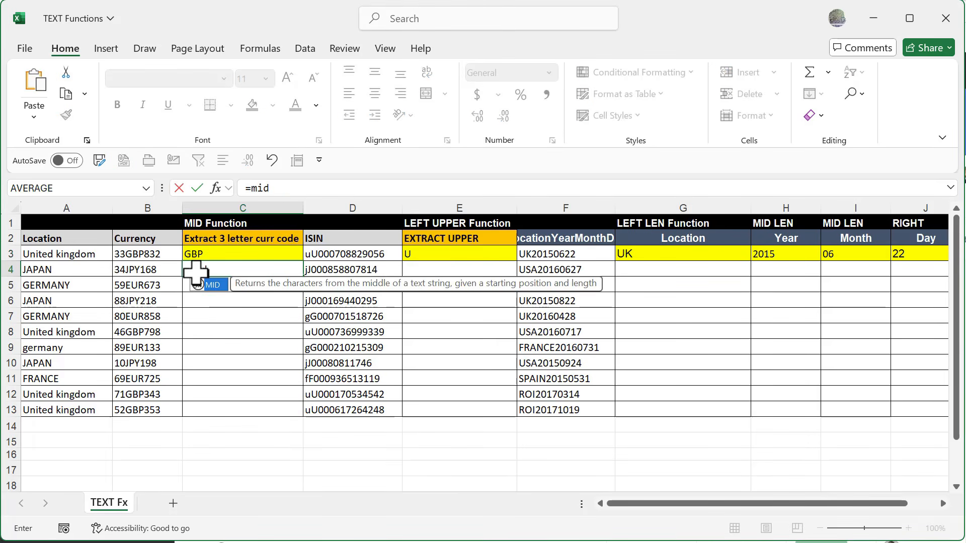
pyautogui.press('Tab')
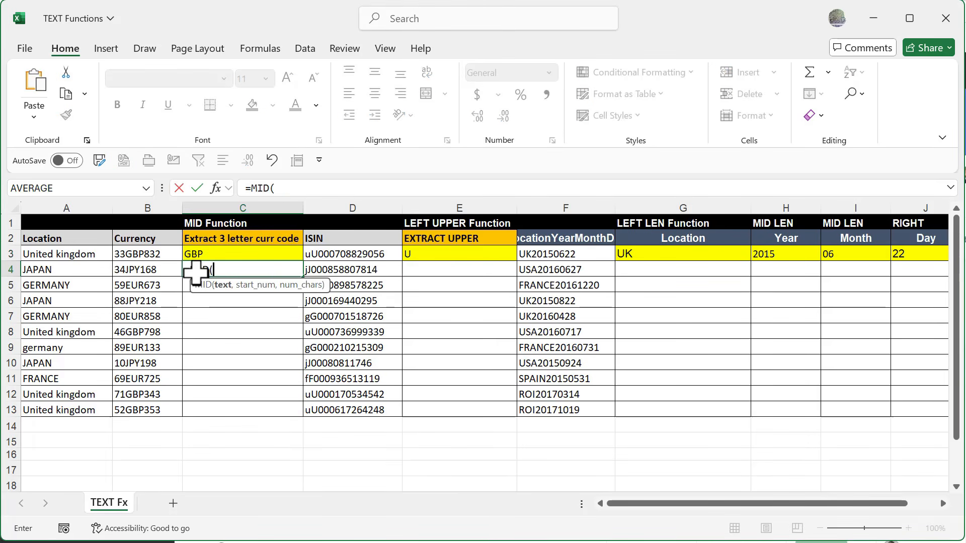
pyautogui.click(138, 268)
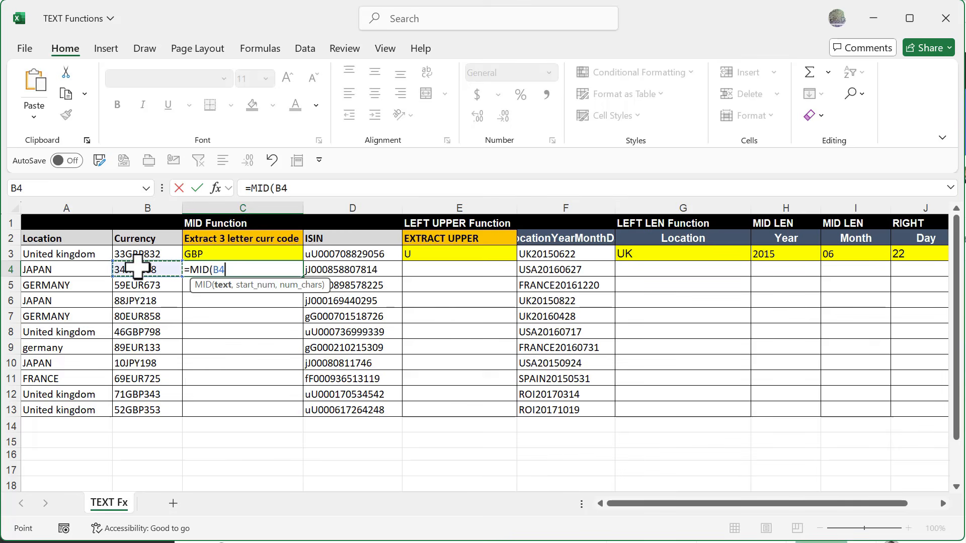
pyautogui.write(',')
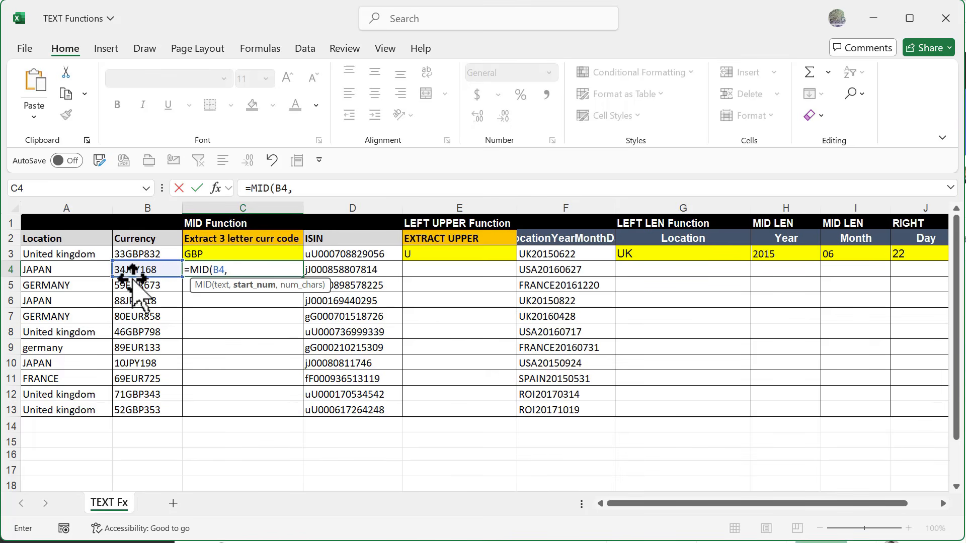
pyautogui.write('3')
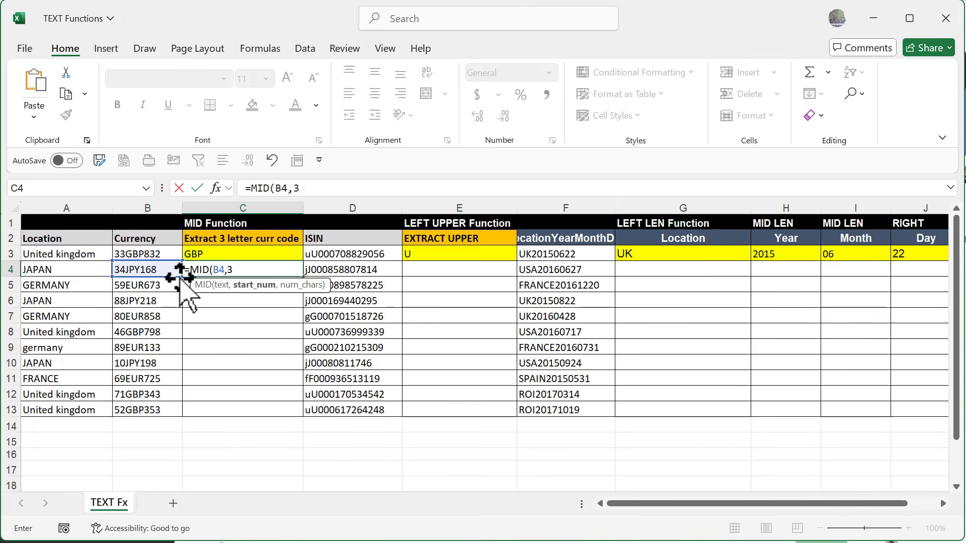
pyautogui.write(',')
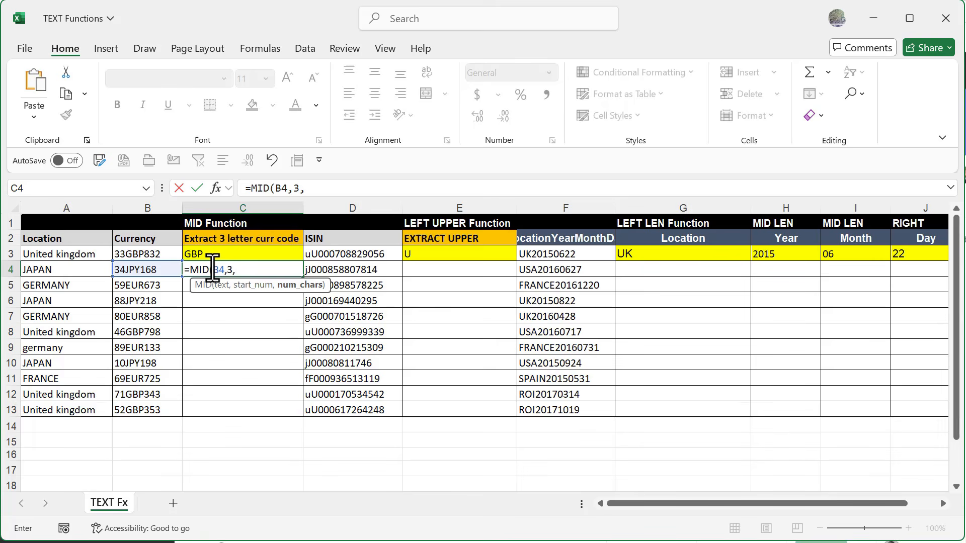
pyautogui.write('3)')
pyautogui.press('Return')
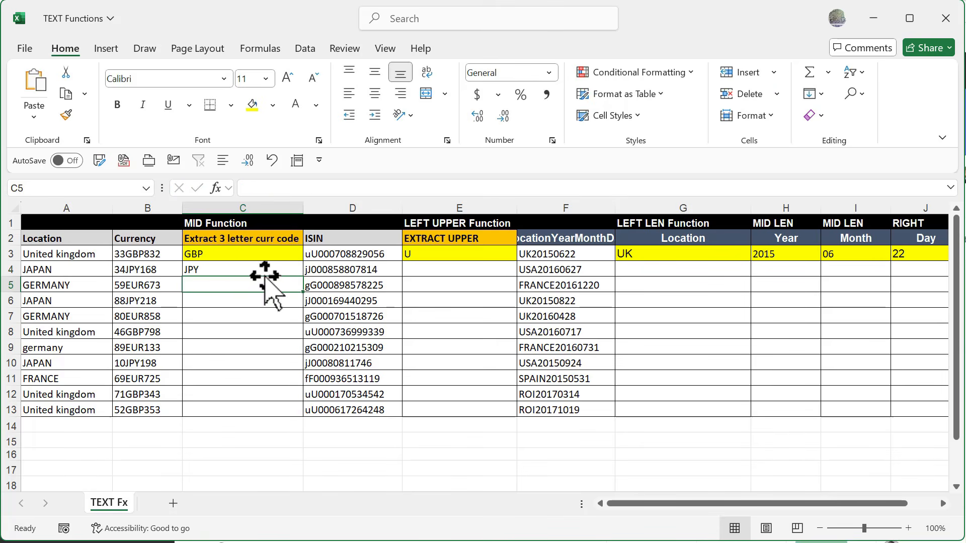
pyautogui.click(210, 269)
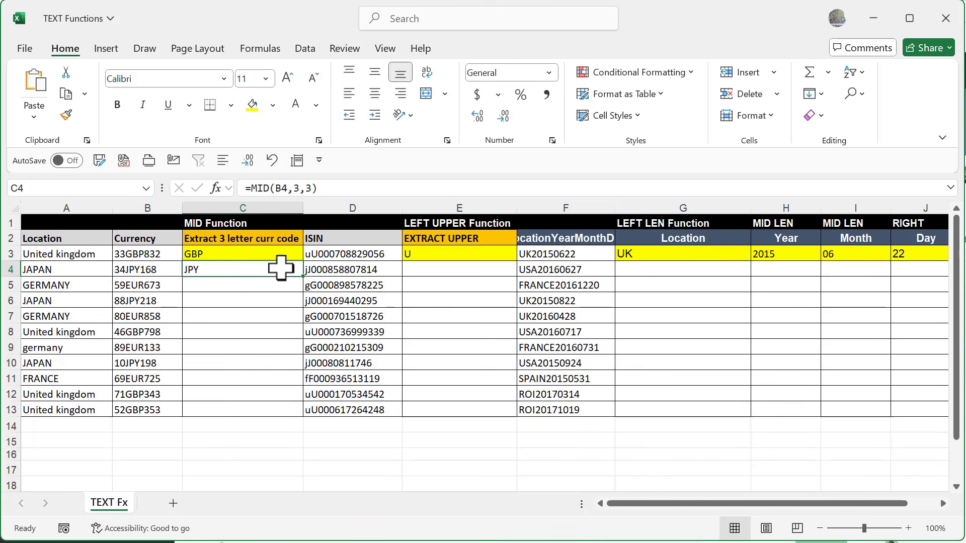
pyautogui.doubleClick(302, 277)
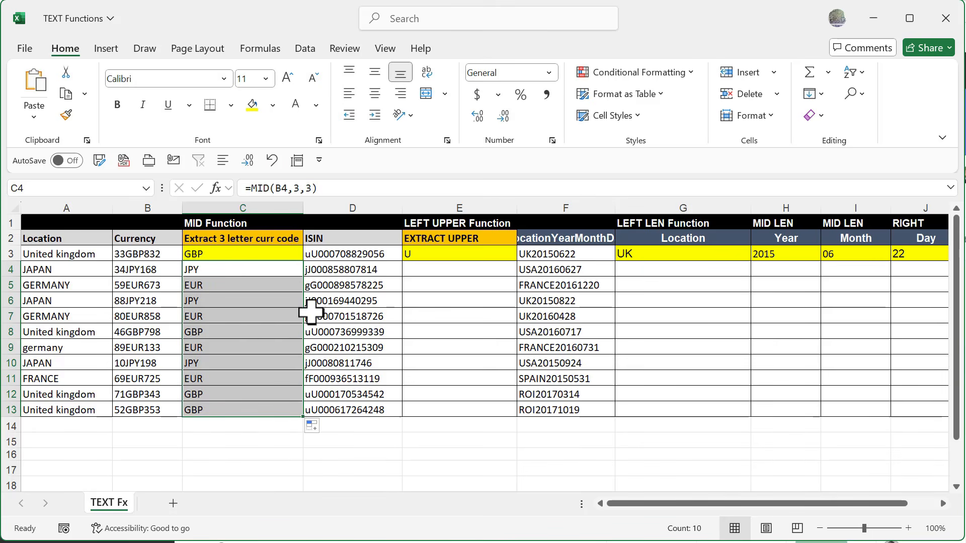
# Step: Inspect the LEFT(UPPER(D3),1) formula in E3 and its arguments in the function dialog
pyautogui.click(419, 254)
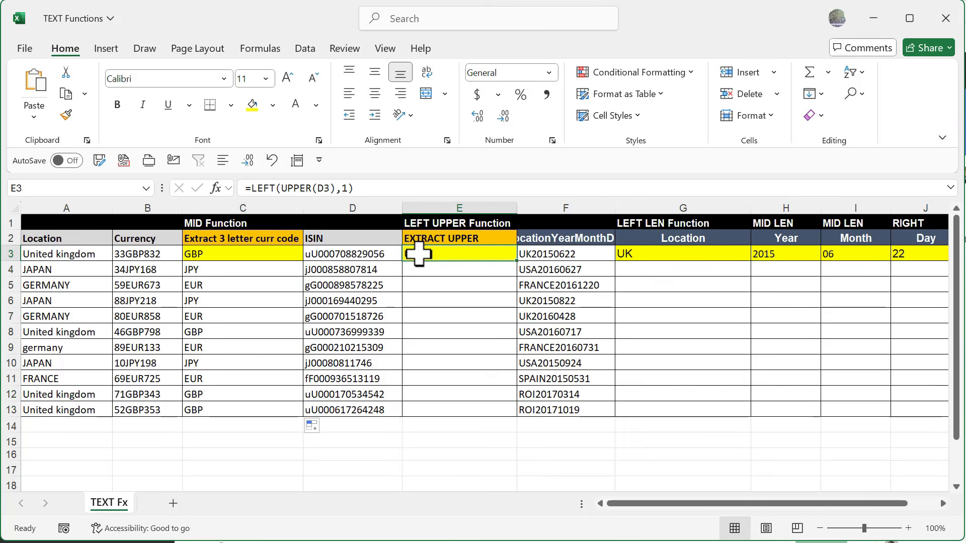
pyautogui.doubleClick(419, 254)
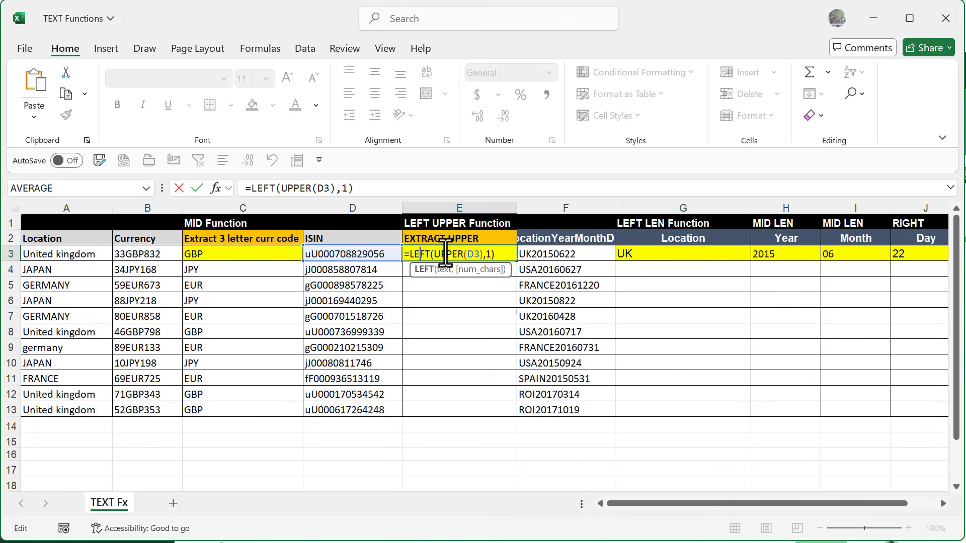
pyautogui.click(217, 190)
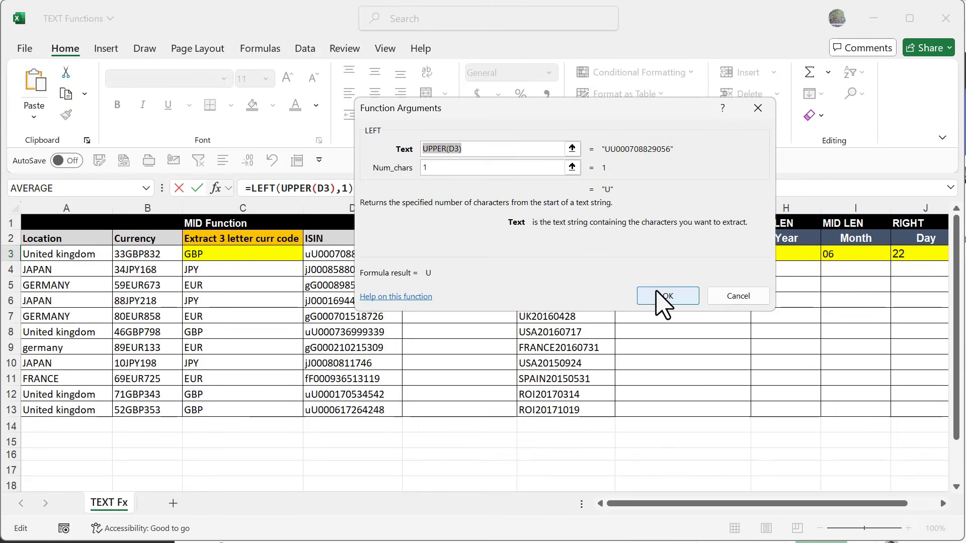
pyautogui.click(659, 296)
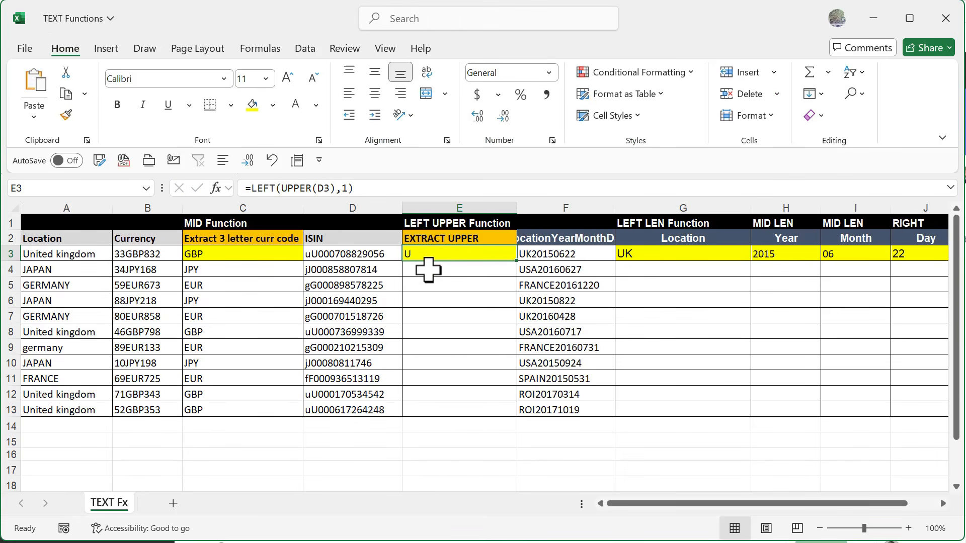
# Step: Enter =LEFT(UPPER(D4),1) in E4 and fill it down the EXTRACT UPPER column to row 13
pyautogui.click(422, 270)
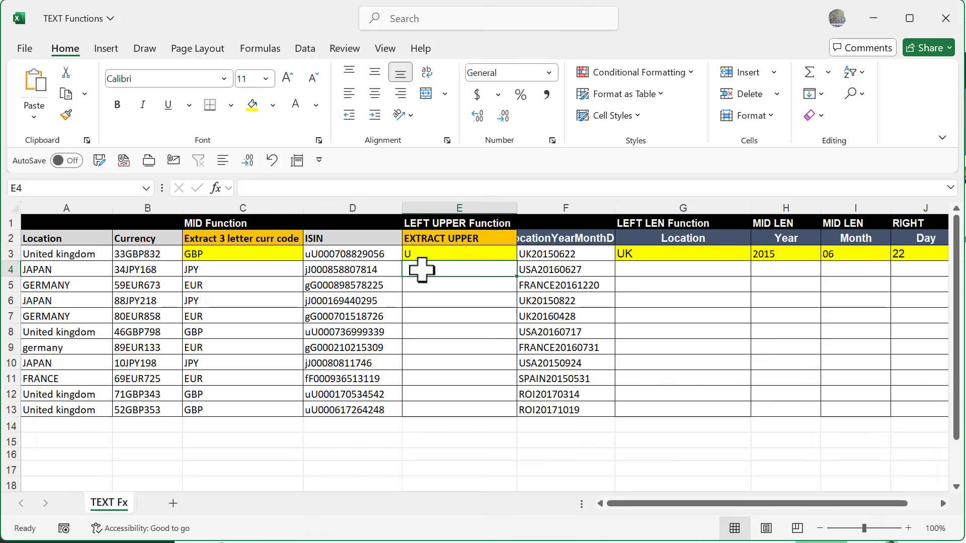
pyautogui.write('=left')
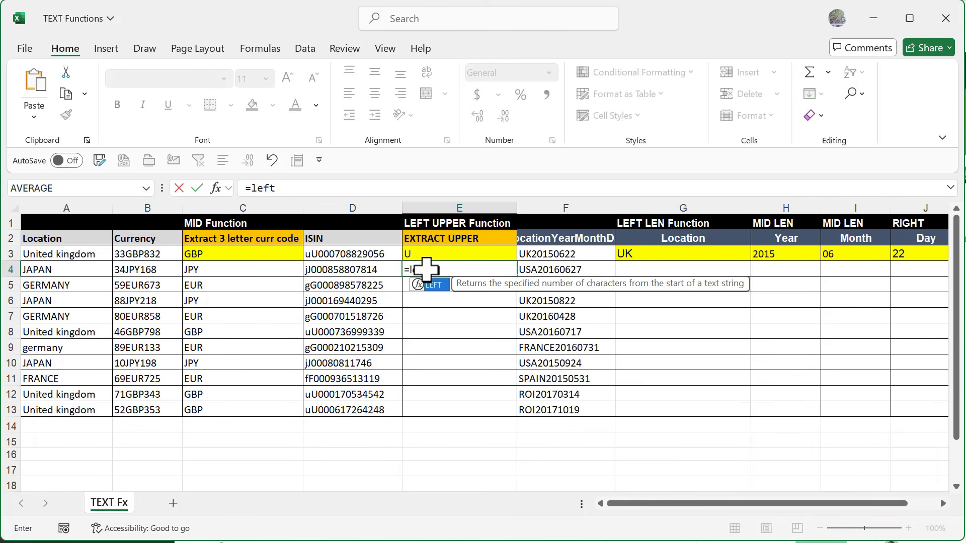
pyautogui.press('Tab')
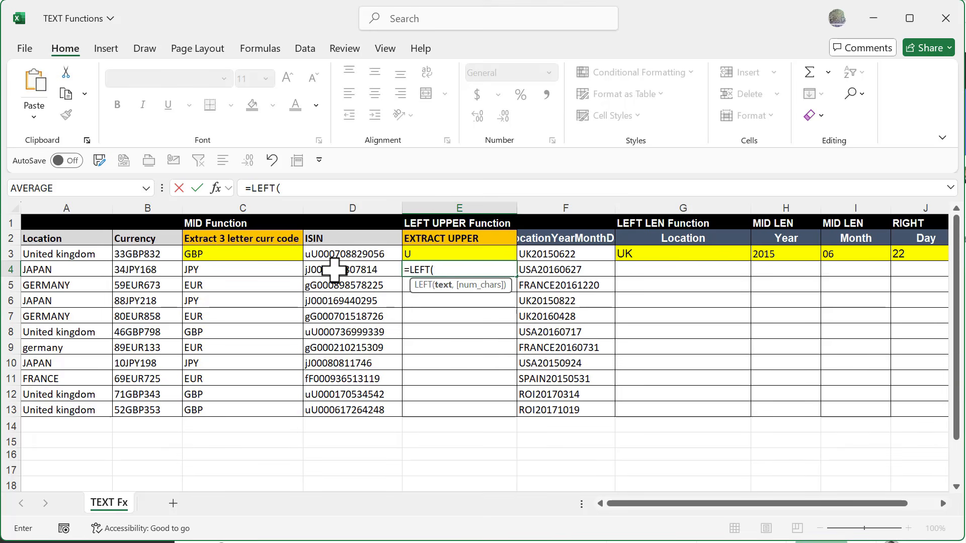
pyautogui.write('upper(')
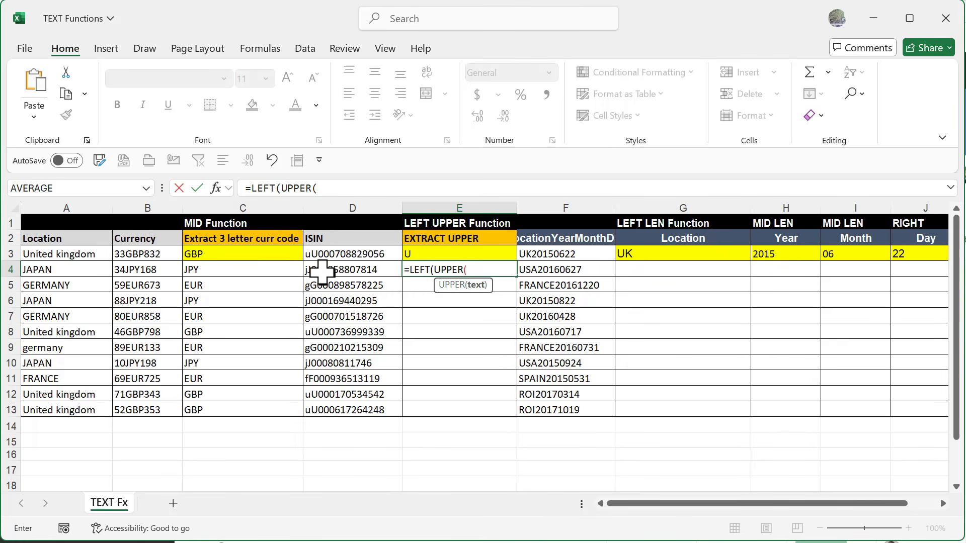
pyautogui.click(322, 273)
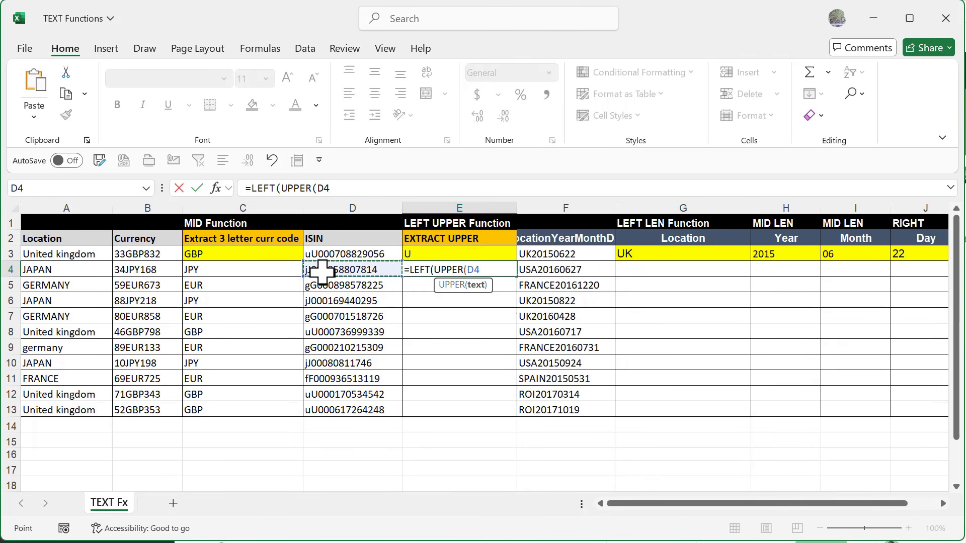
pyautogui.write(')')
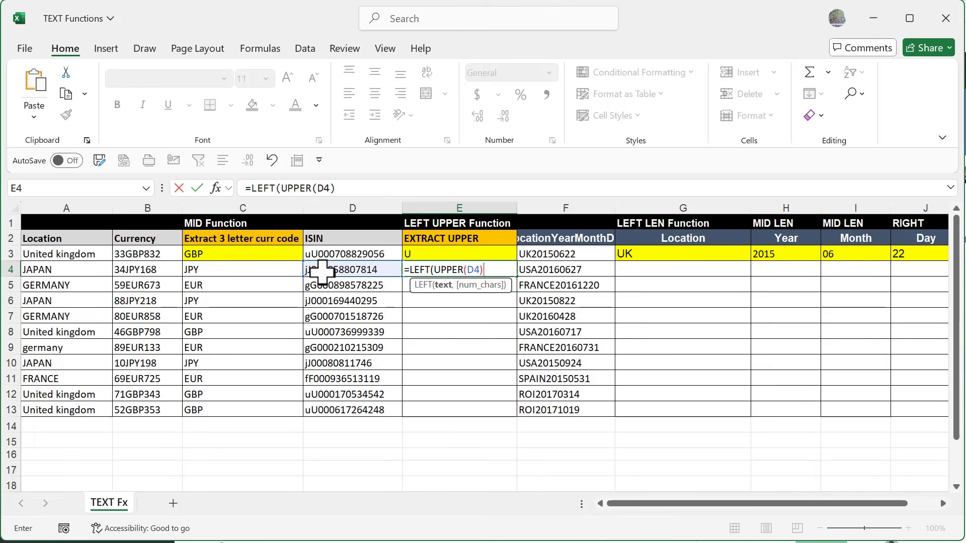
pyautogui.write(',')
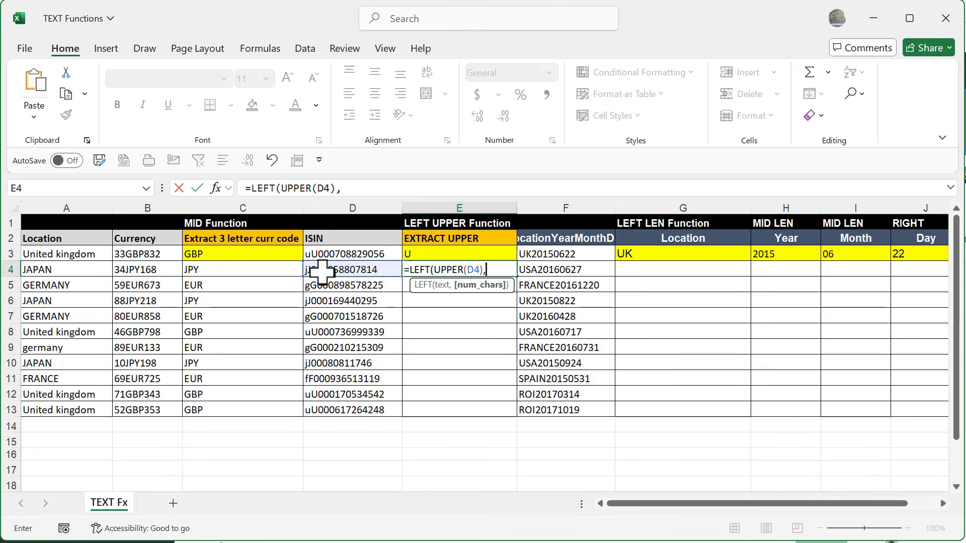
pyautogui.write('1')
pyautogui.press('Return')
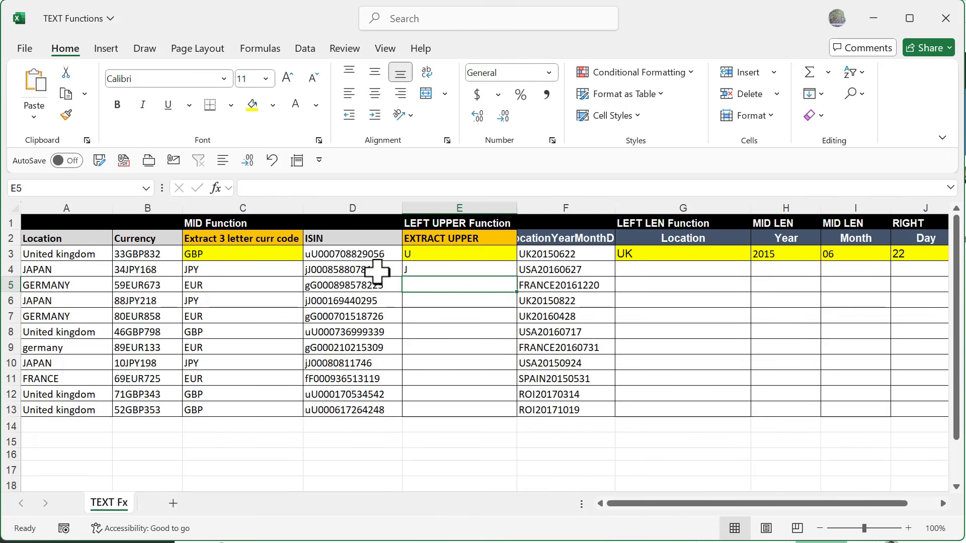
pyautogui.click(431, 269)
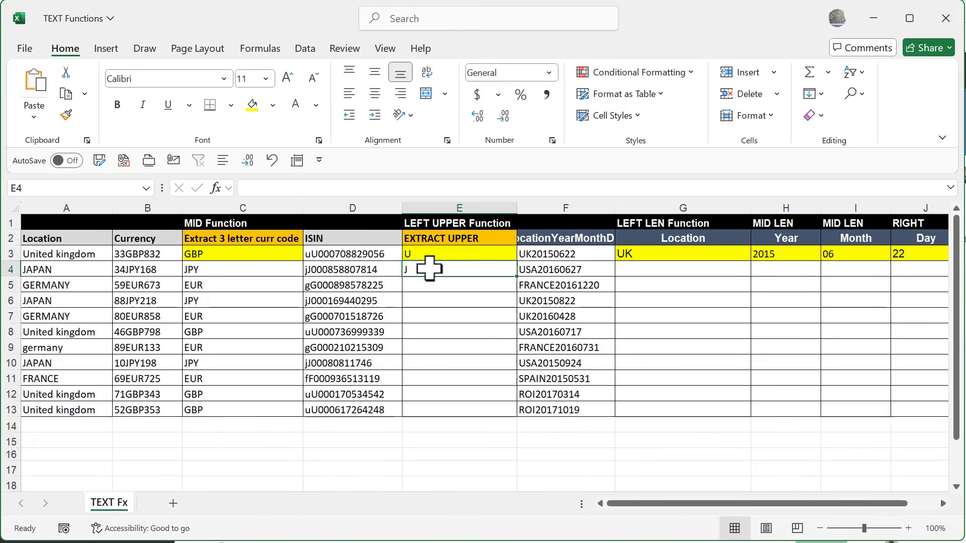
pyautogui.doubleClick(518, 276)
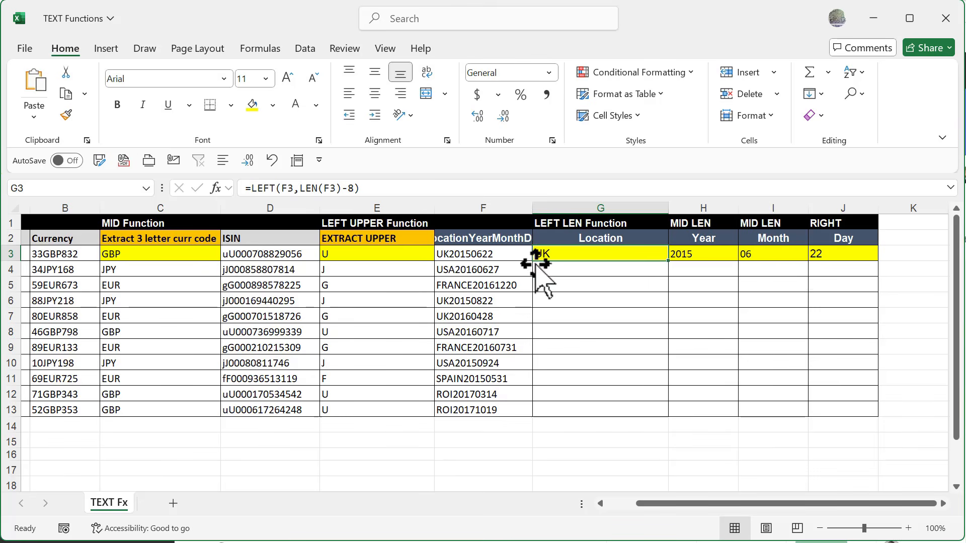
# Step: Examine the LEFT/LEN formula in G3, including the LEN function's arguments
pyautogui.doubleClick(550, 253)
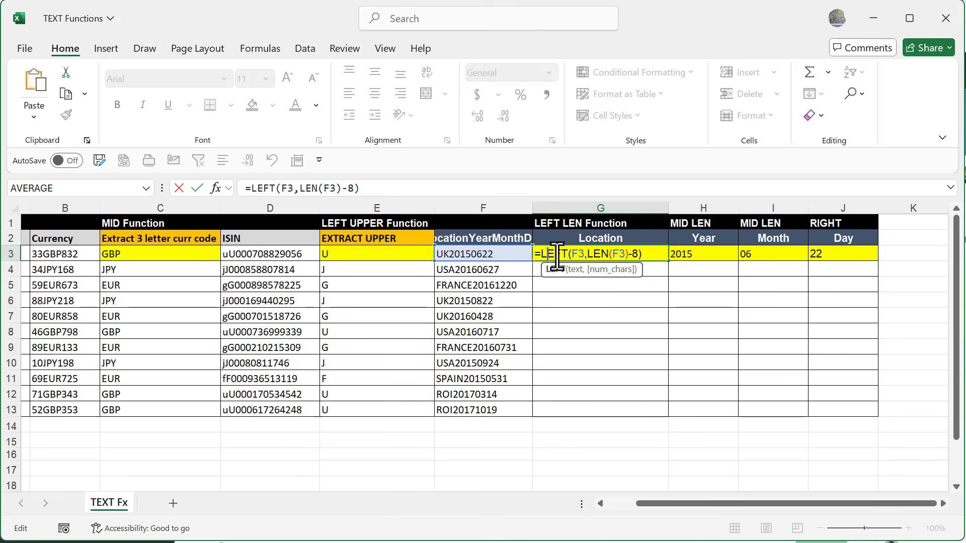
pyautogui.click(594, 256)
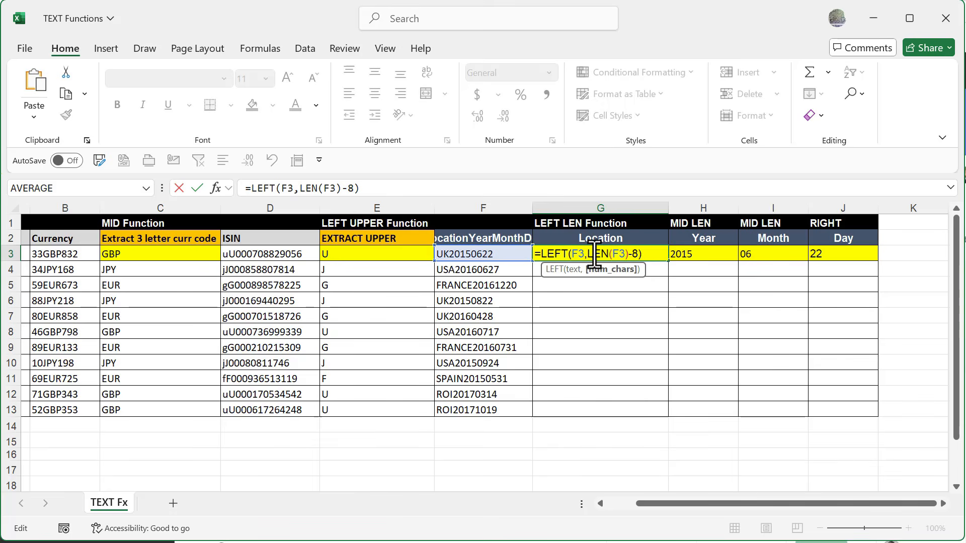
pyautogui.click(216, 189)
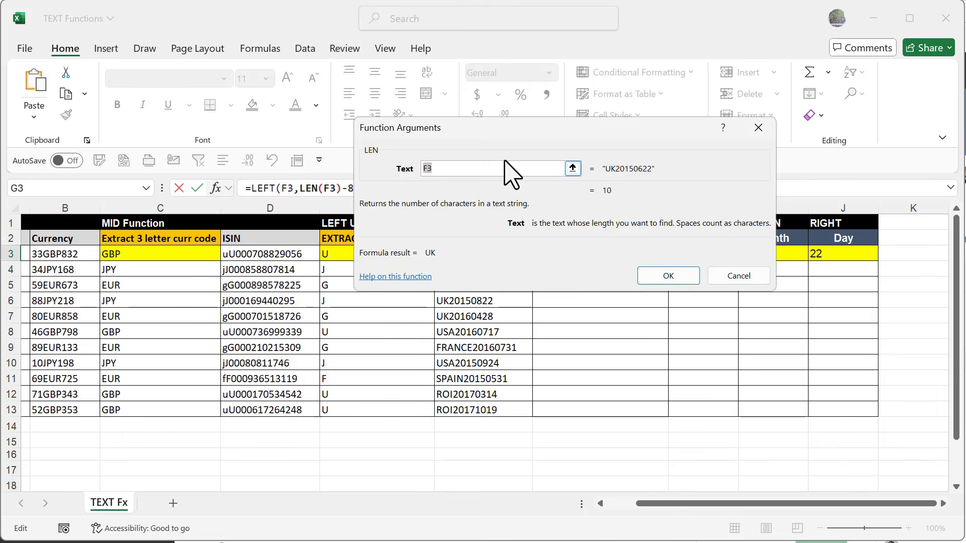
pyautogui.moveTo(532, 130); pyautogui.dragTo(511, 282)
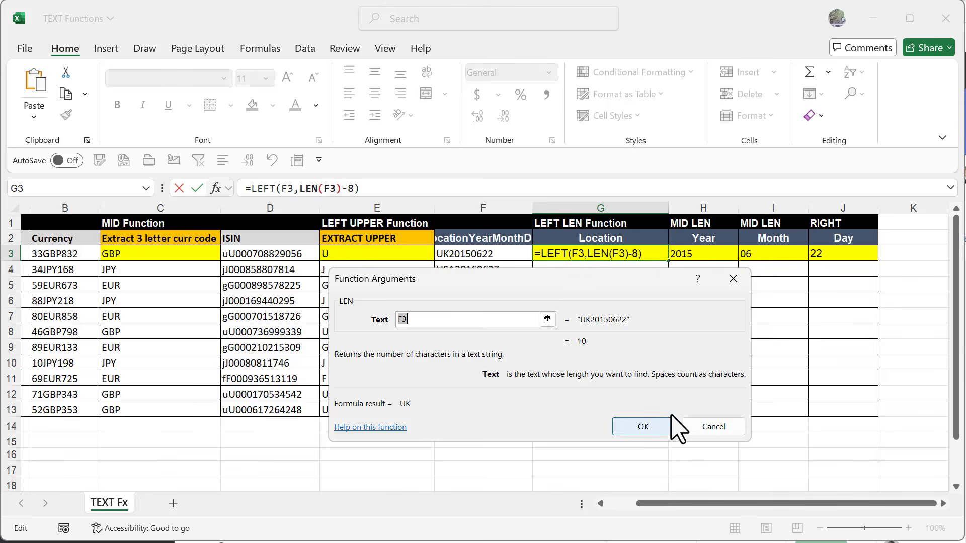
pyautogui.click(712, 427)
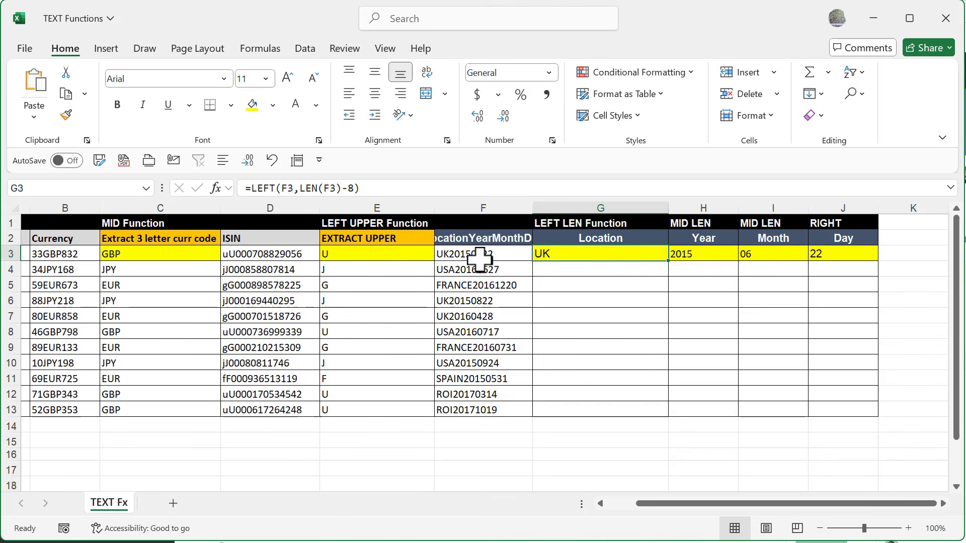
pyautogui.doubleClick(542, 254)
pyautogui.press('Return')
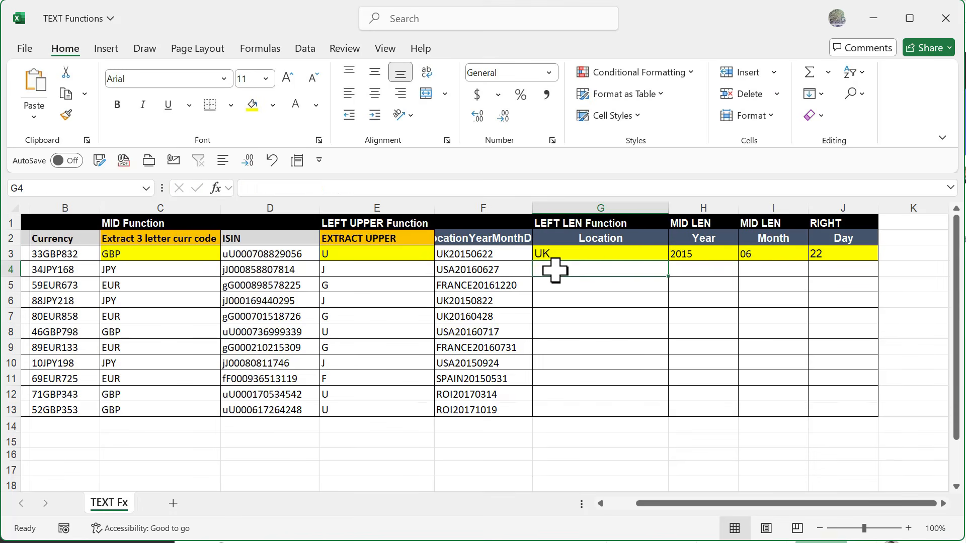
# Step: Enter =LEFT(F4,LEN(F4)-8) in G4 to extract the location, and fill it down the Location column to row 13
pyautogui.write('=left')
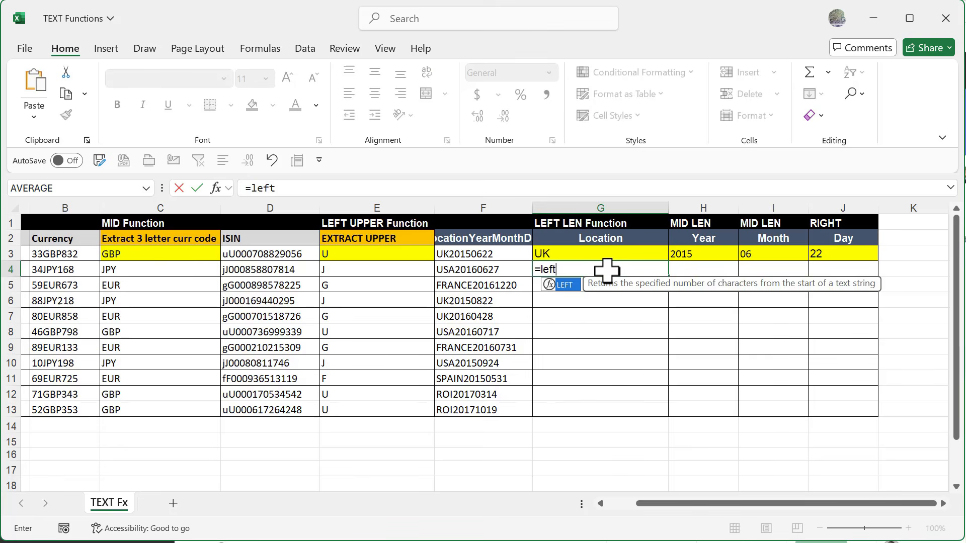
pyautogui.press('Tab')
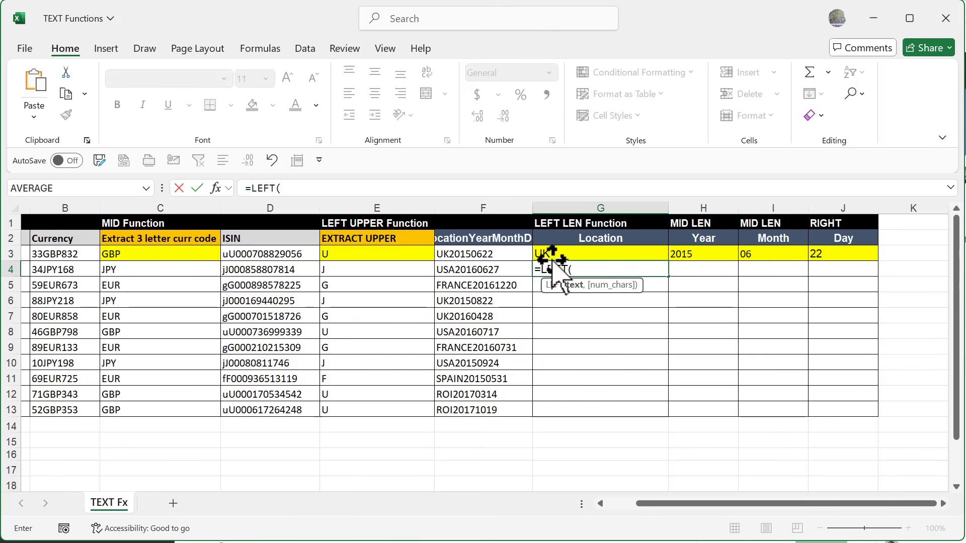
pyautogui.click(460, 272)
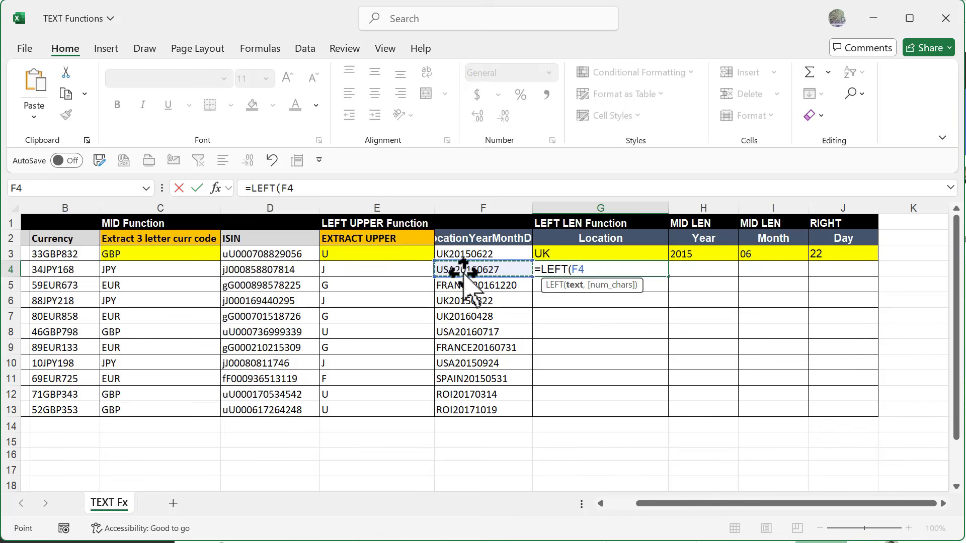
pyautogui.write(',')
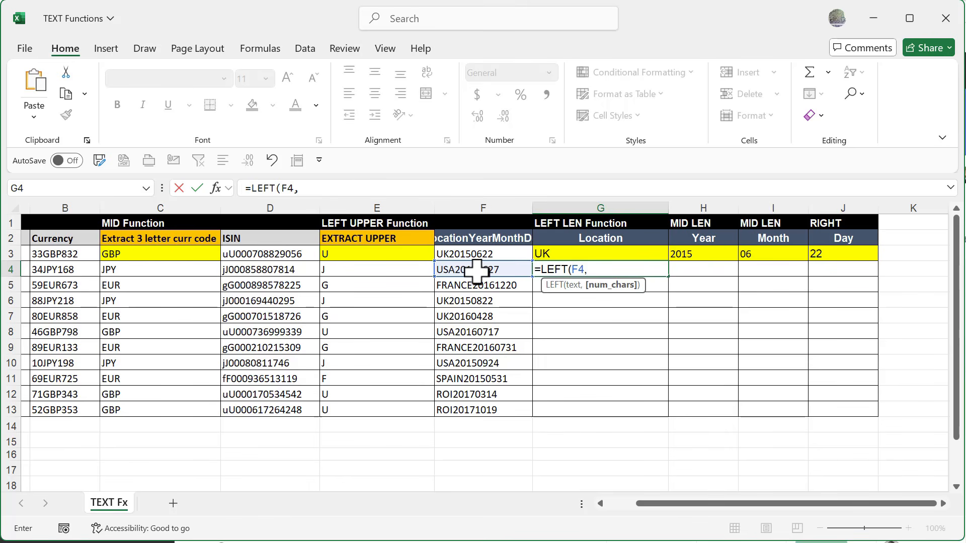
pyautogui.write('len')
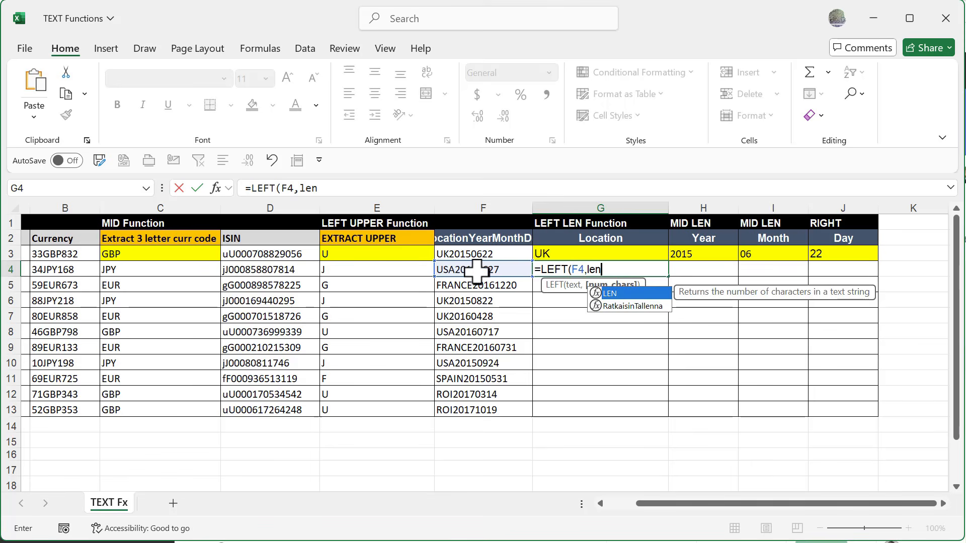
pyautogui.press('Tab')
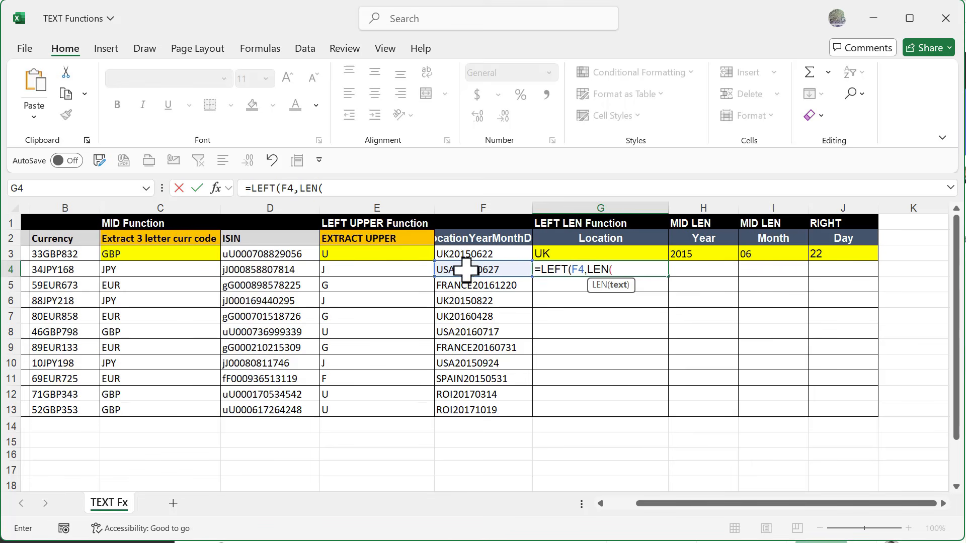
pyautogui.click(466, 270)
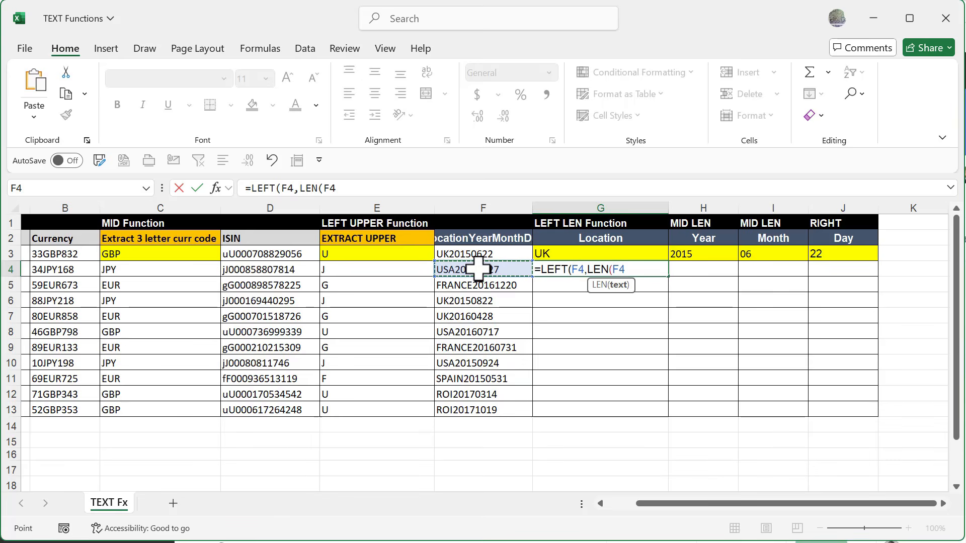
pyautogui.write(')-8')
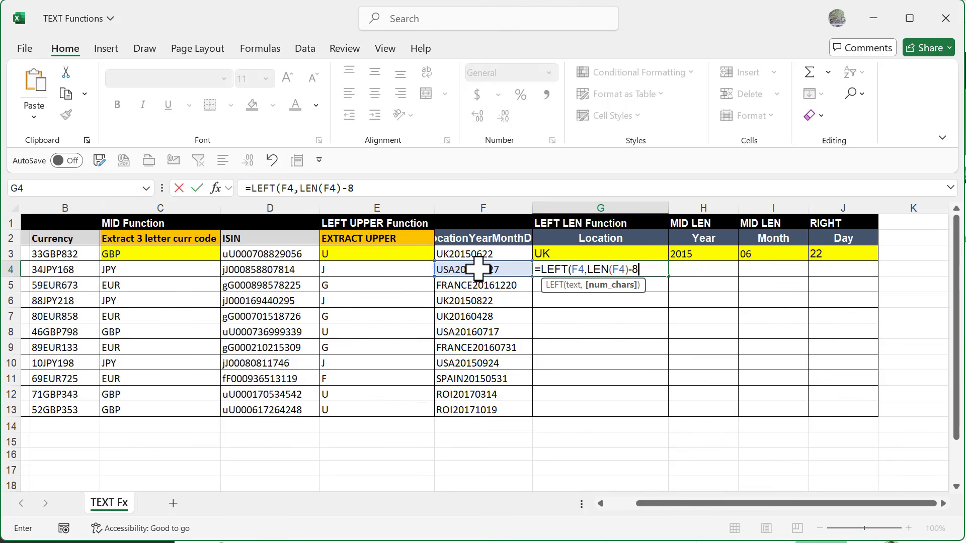
pyautogui.click(665, 260)
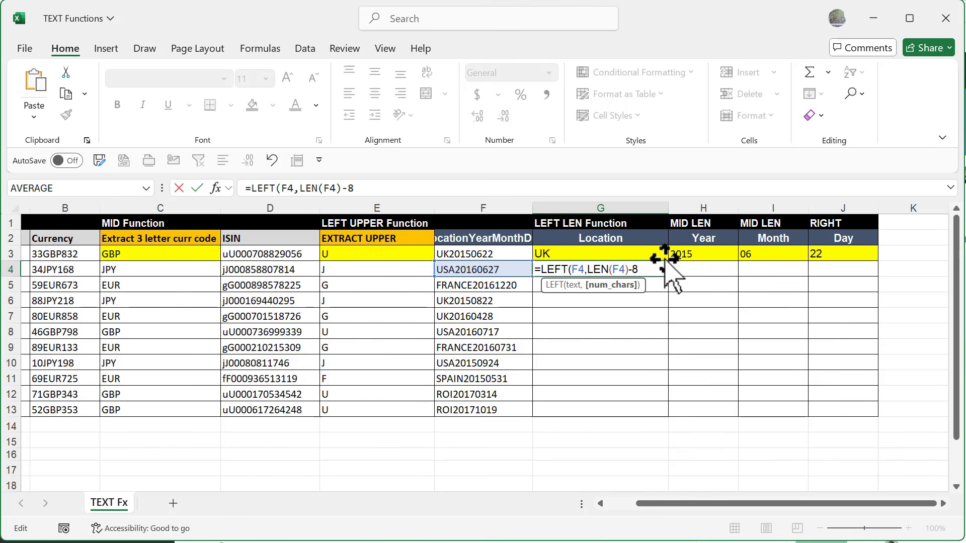
pyautogui.write(')')
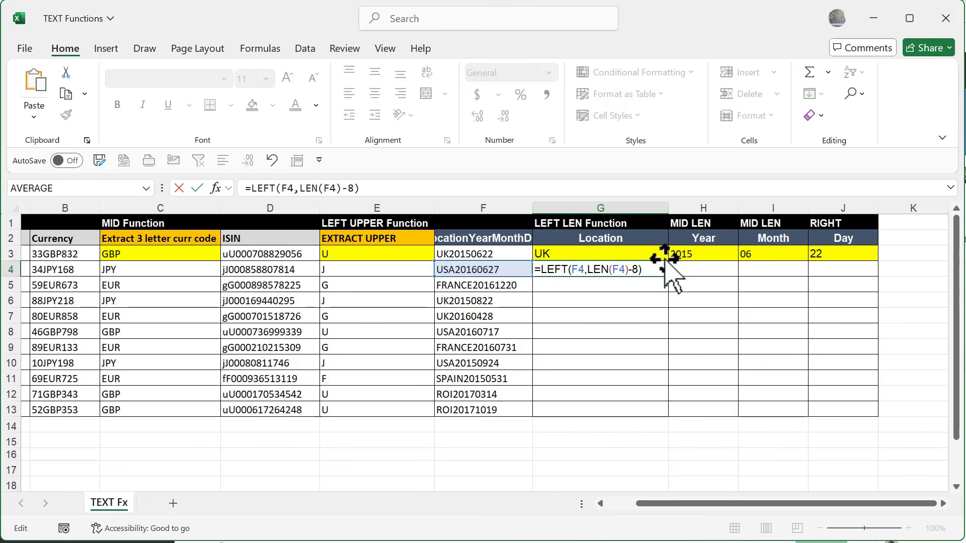
pyautogui.press('Return')
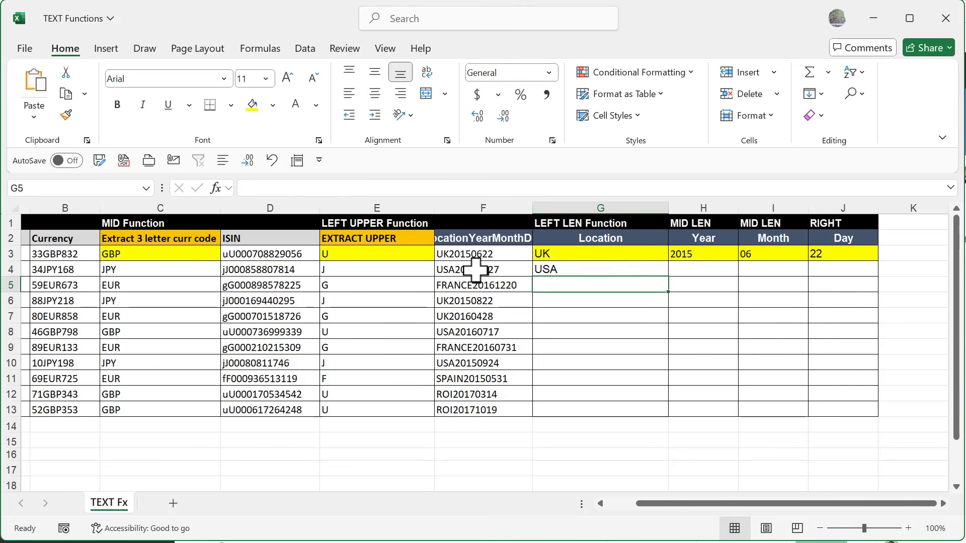
pyautogui.click(611, 268)
pyautogui.doubleClick(670, 277)
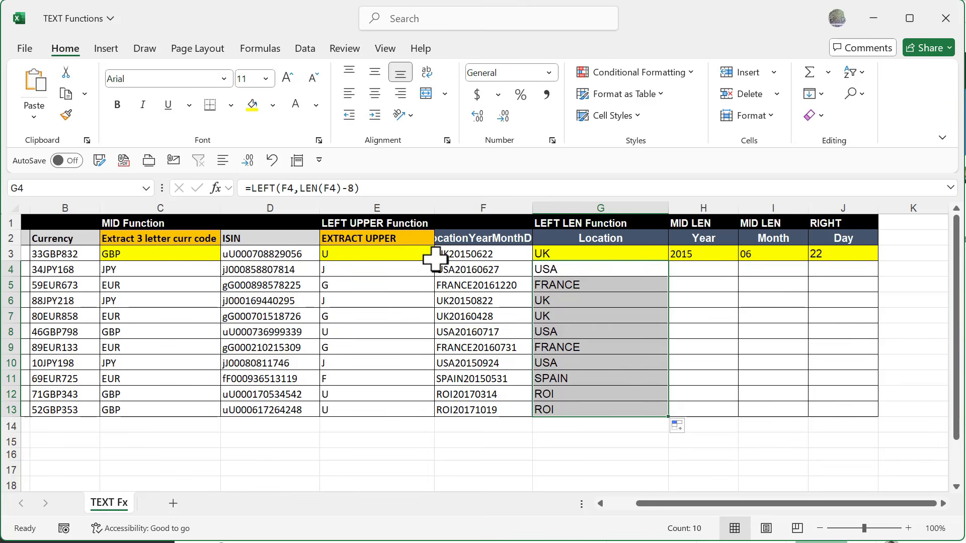
# Step: Inspect the MID/LEN formula in H3 and its arguments in the function dialog
pyautogui.click(697, 254)
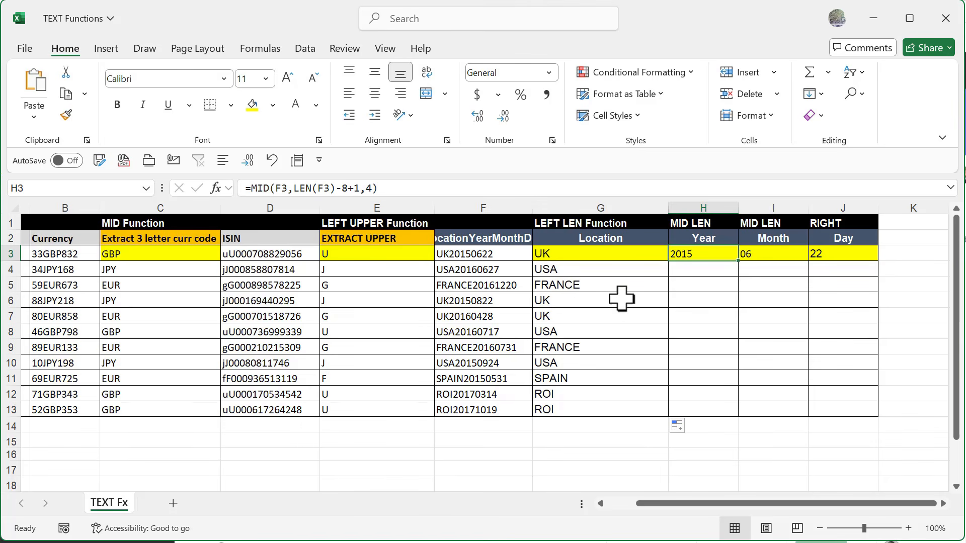
pyautogui.doubleClick(696, 255)
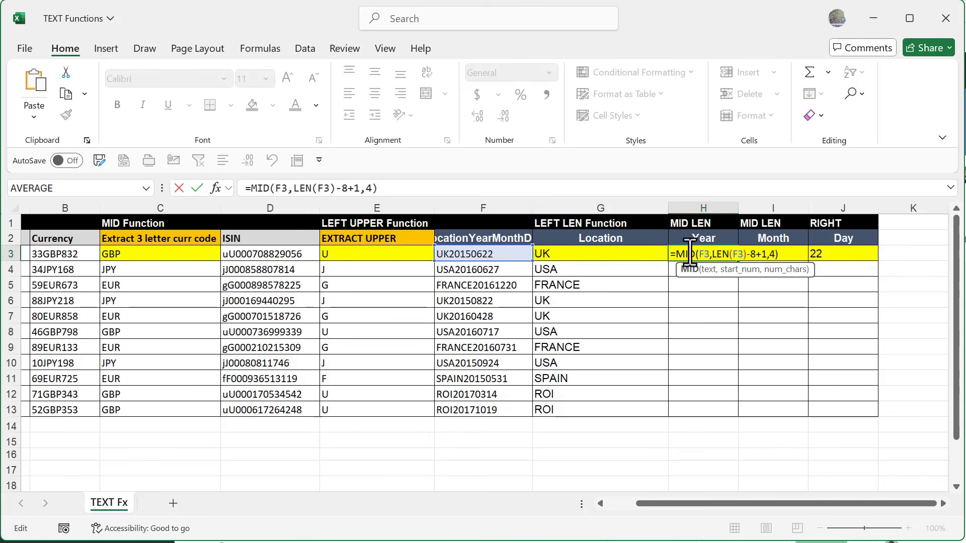
pyautogui.click(687, 255)
pyautogui.click(216, 190)
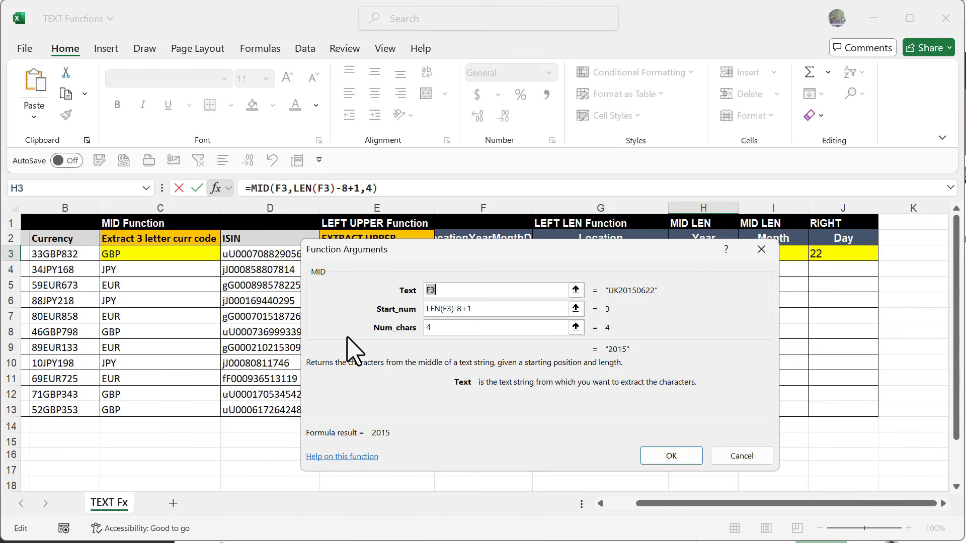
pyautogui.moveTo(462, 248); pyautogui.dragTo(442, 289)
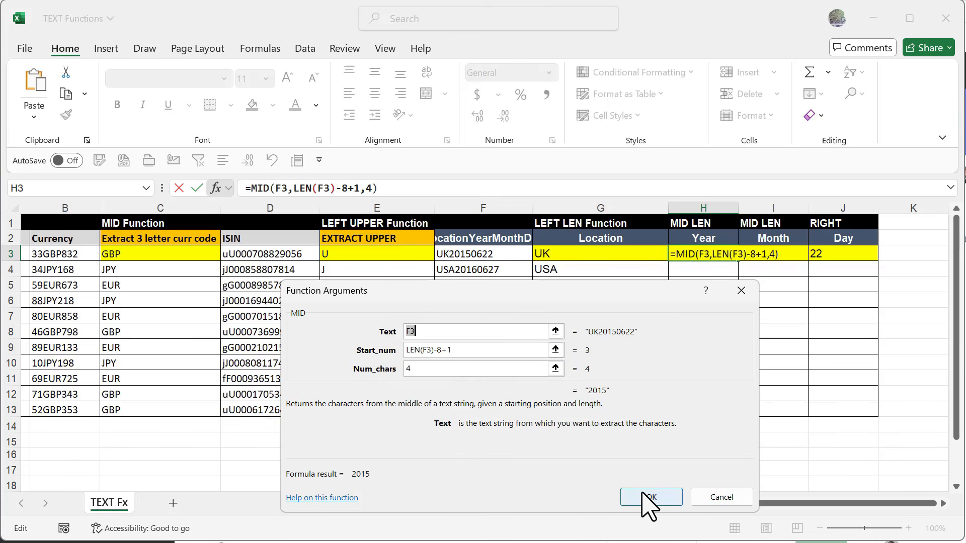
pyautogui.press('Return')
# Step: Enter =MID(F4,LEN(F4)-8+1,4) in H4 to extract the year, and fill it down the Year column to row 13
pyautogui.click(687, 271)
pyautogui.write('=mid')
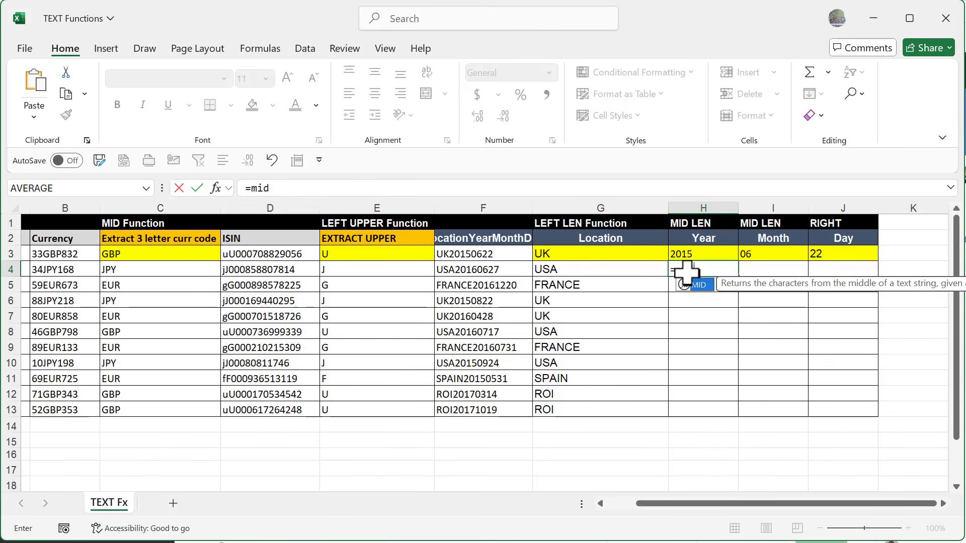
pyautogui.press('Tab')
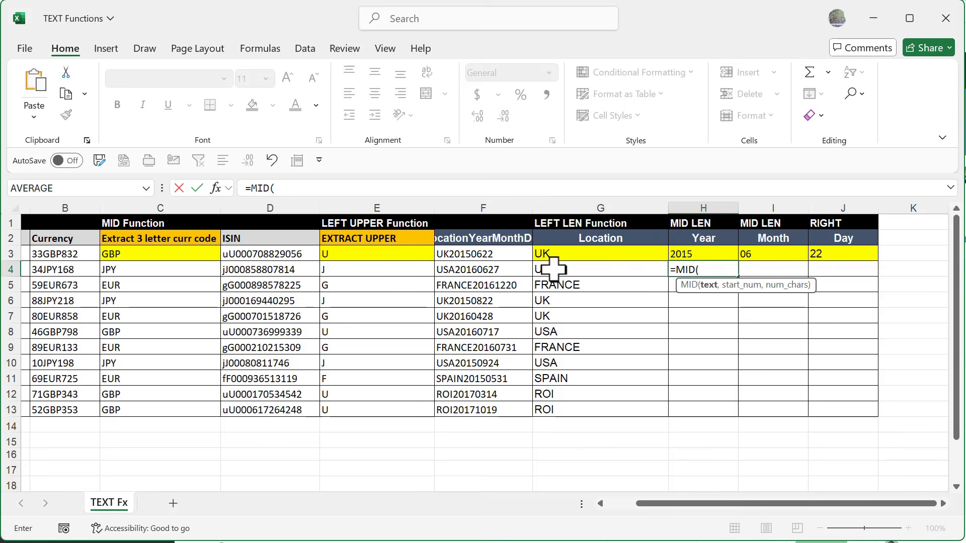
pyautogui.click(485, 272)
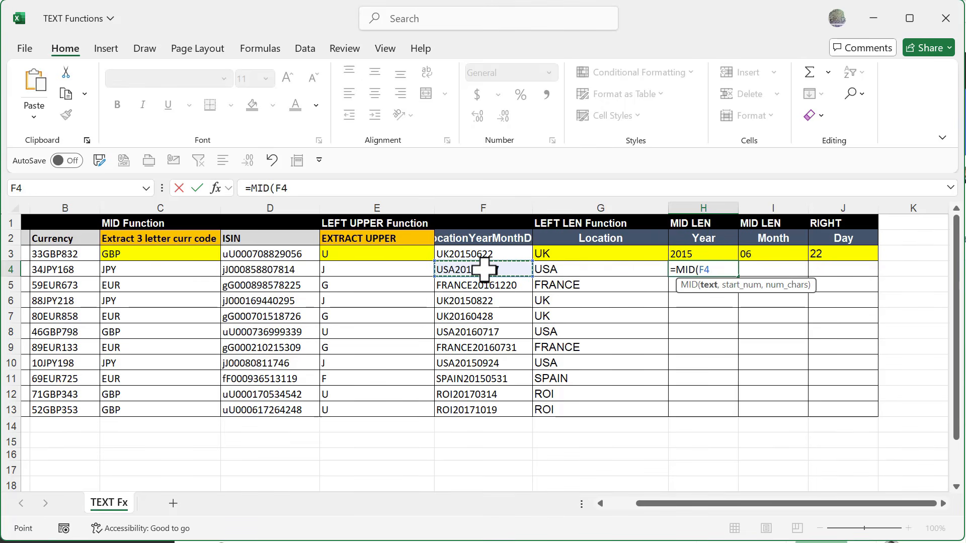
pyautogui.write(',')
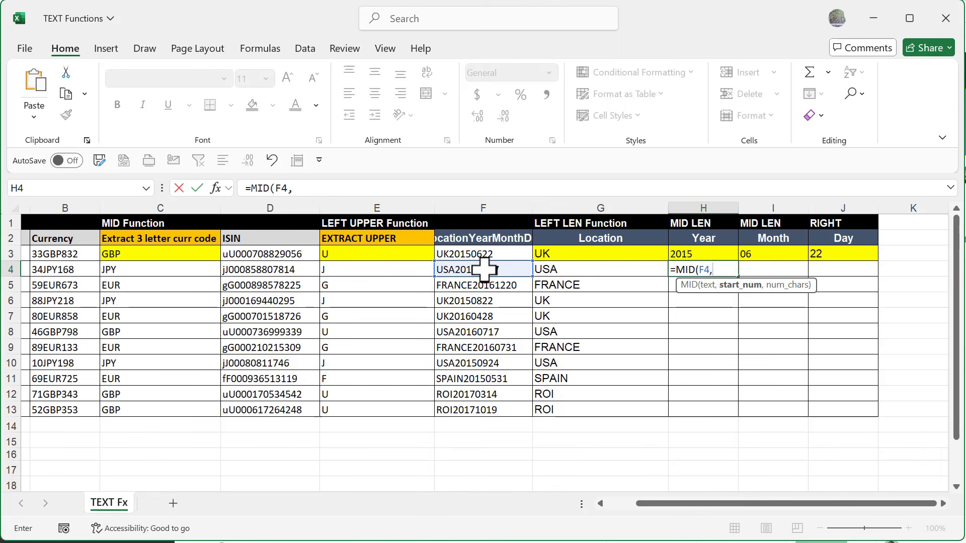
pyautogui.write('Len')
pyautogui.press('Tab')
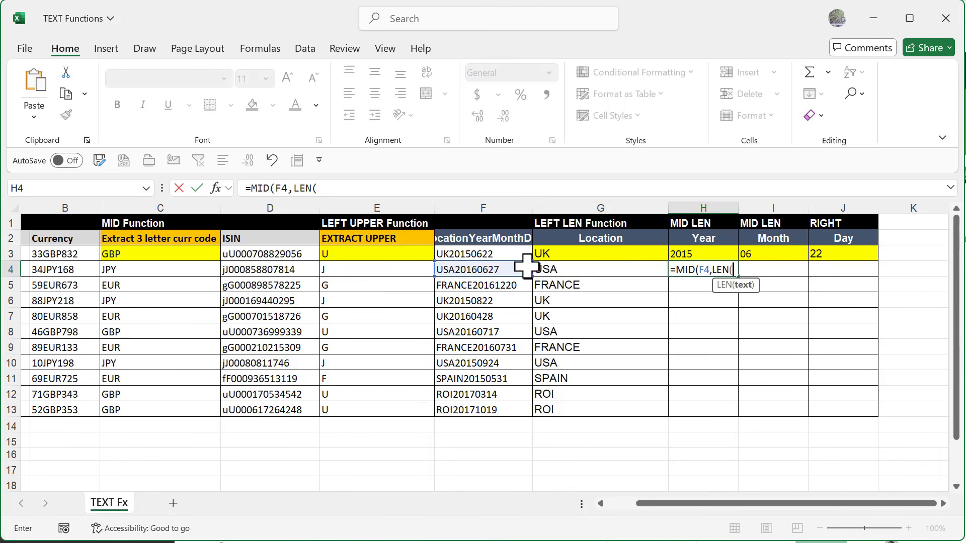
pyautogui.click(473, 269)
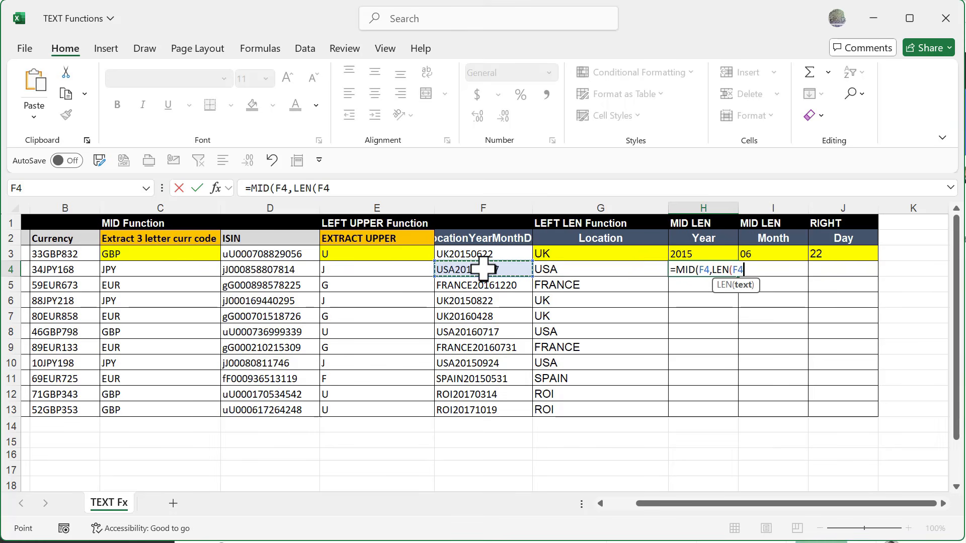
pyautogui.write(')')
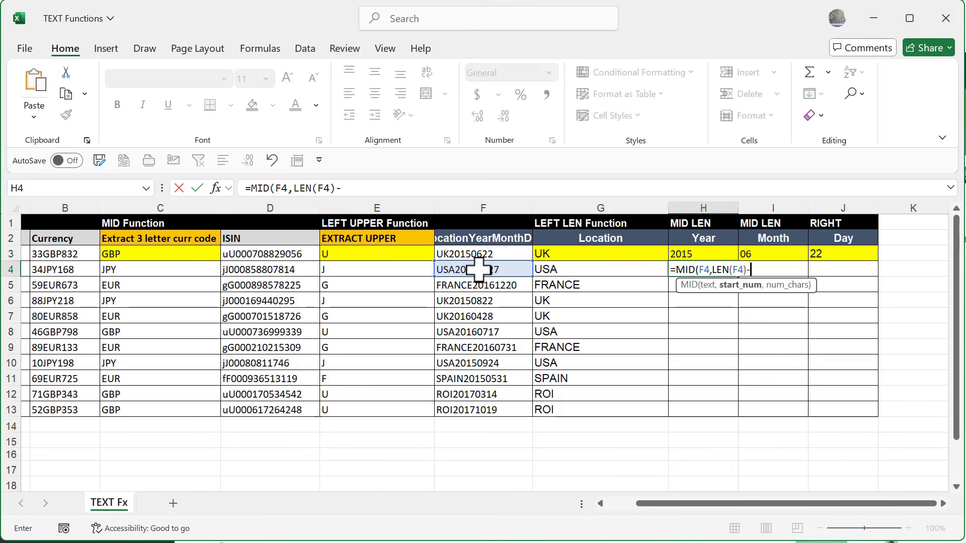
pyautogui.write('-8+1,')
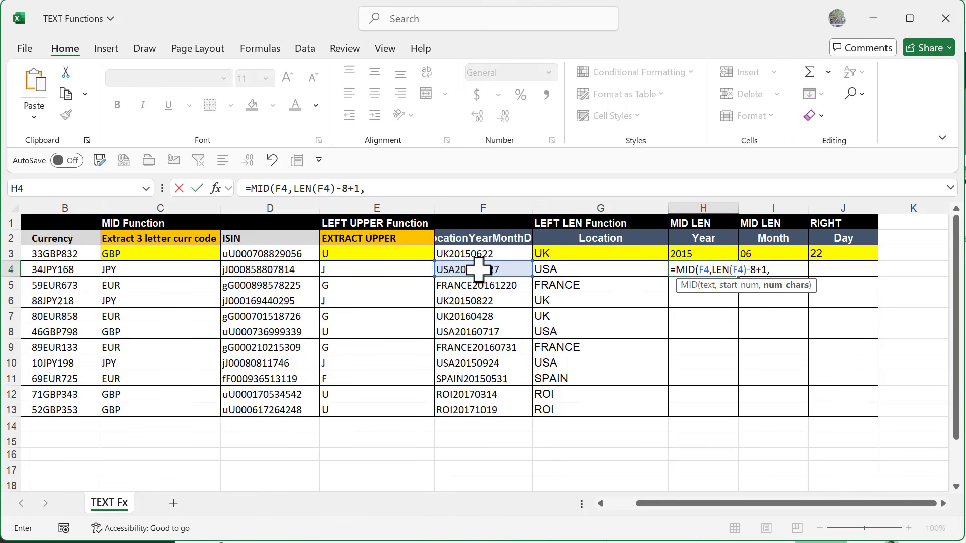
pyautogui.write('4')
pyautogui.press('Return')
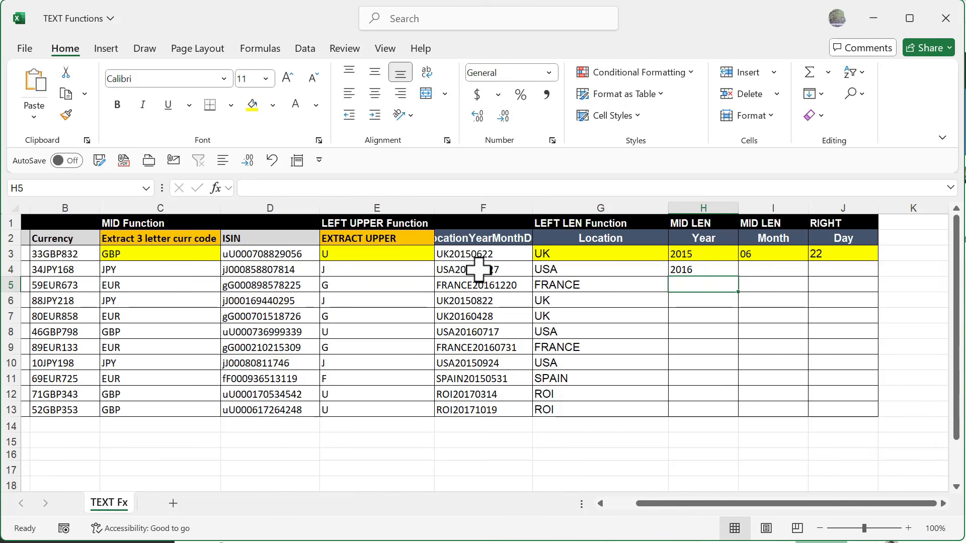
pyautogui.click(686, 271)
pyautogui.doubleClick(738, 277)
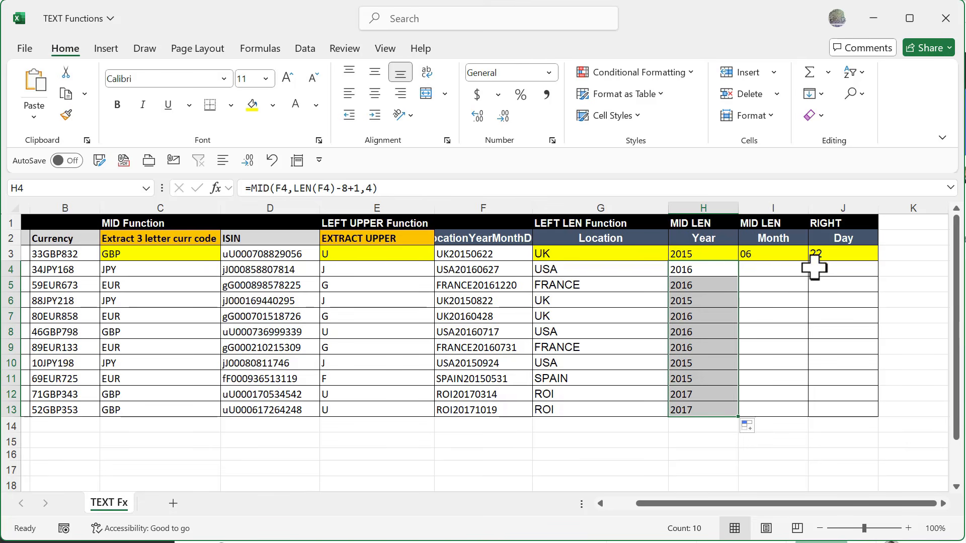
# Step: Examine the MID formula's arguments in I3 and fill it down the Month column to row 13
pyautogui.doubleClick(782, 254)
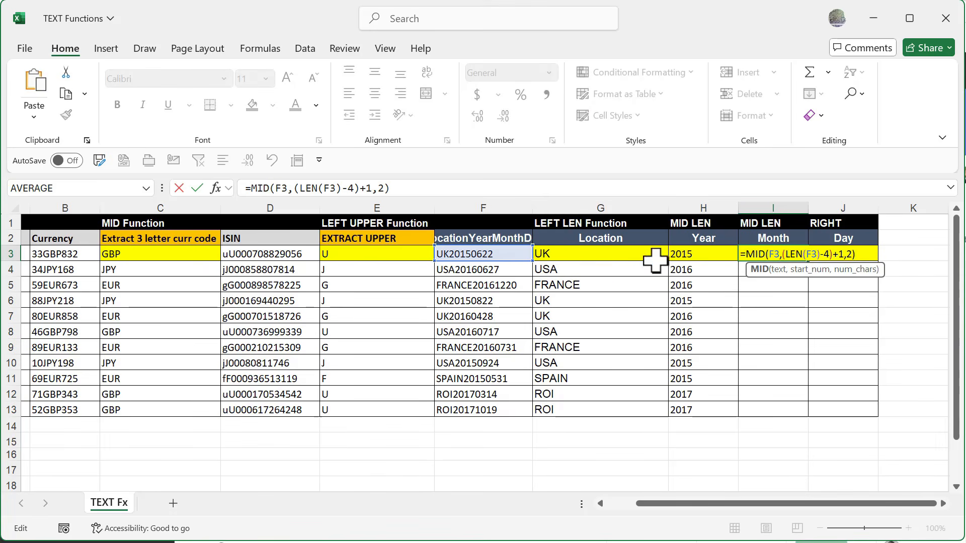
pyautogui.click(780, 270)
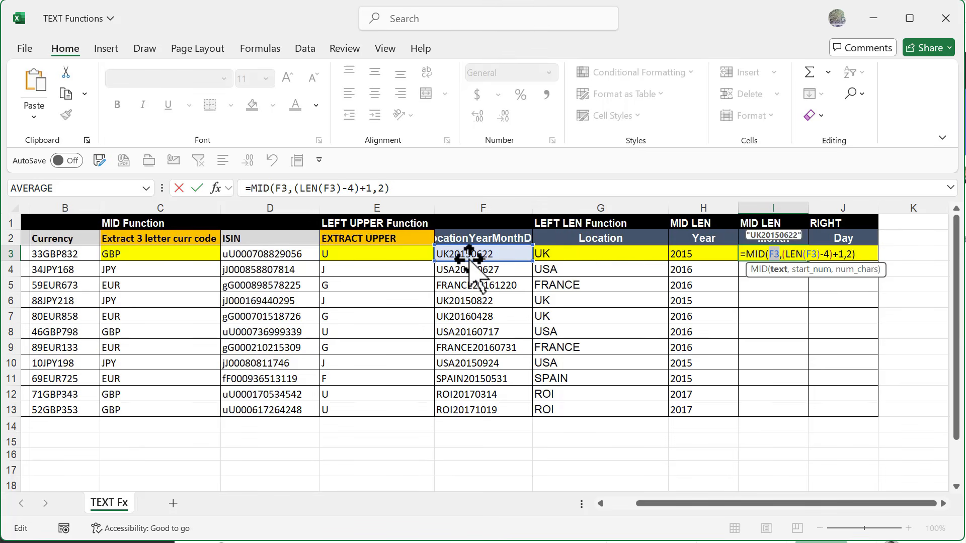
pyautogui.click(798, 255)
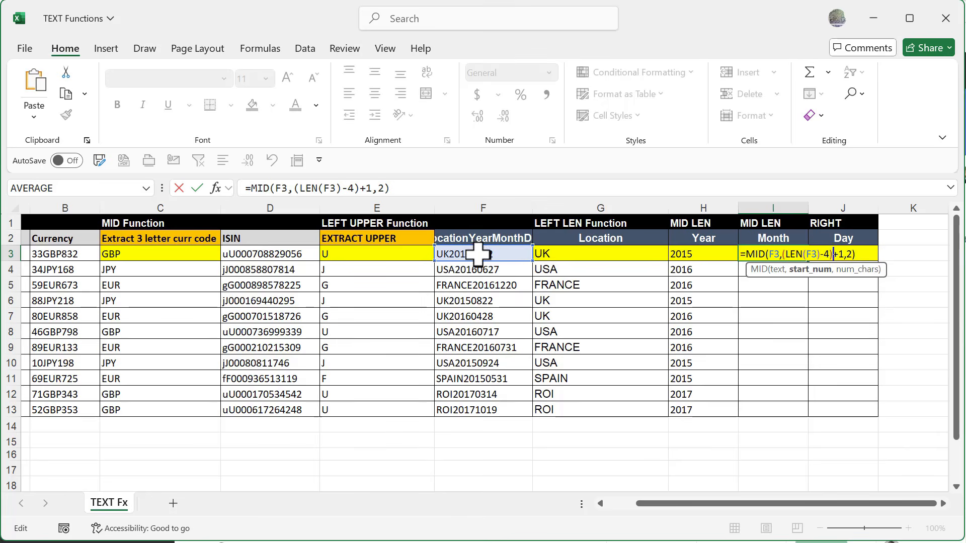
pyautogui.click(848, 254)
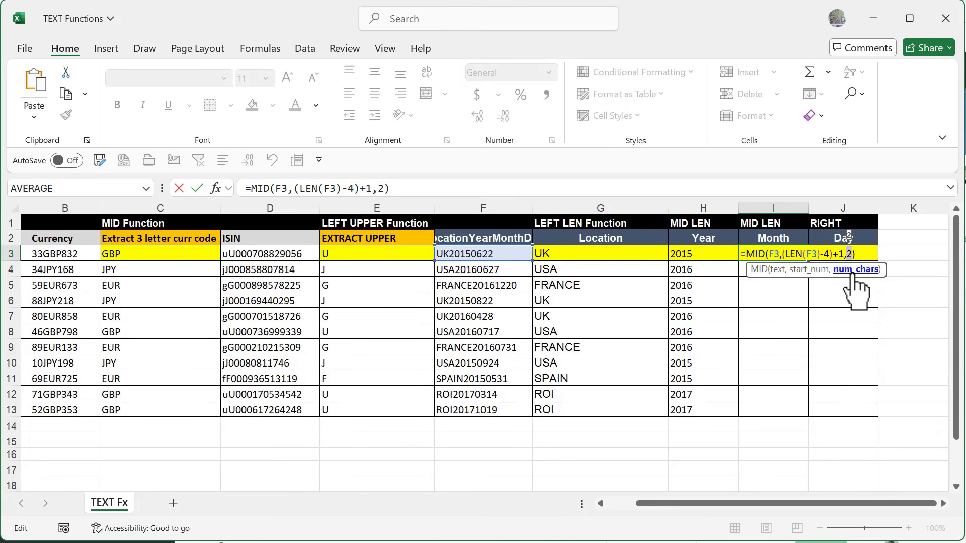
pyautogui.press('Escape')
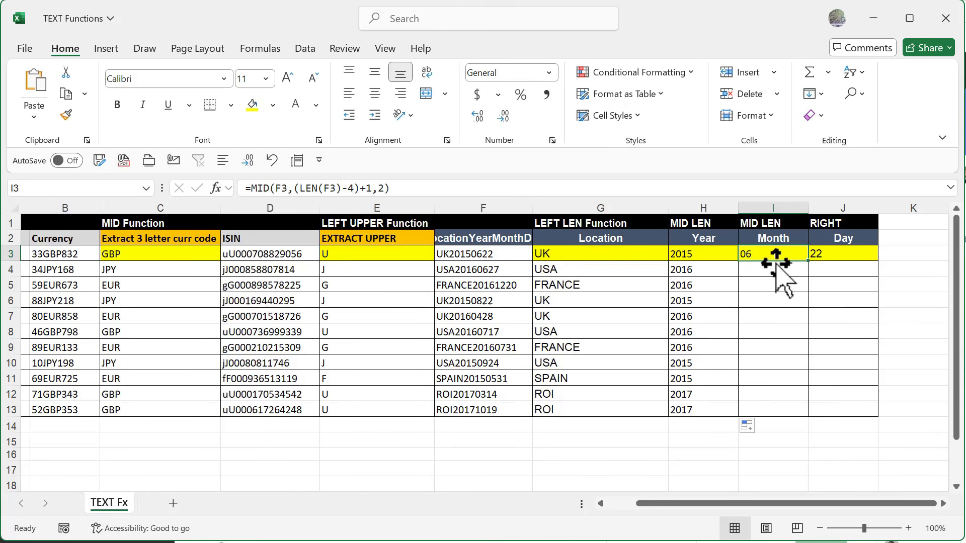
pyautogui.doubleClick(809, 264)
# Step: Enter =RIGHT(F4,2) in J4 to extract the day, and fill it down the Day column to row 13
pyautogui.doubleClick(826, 254)
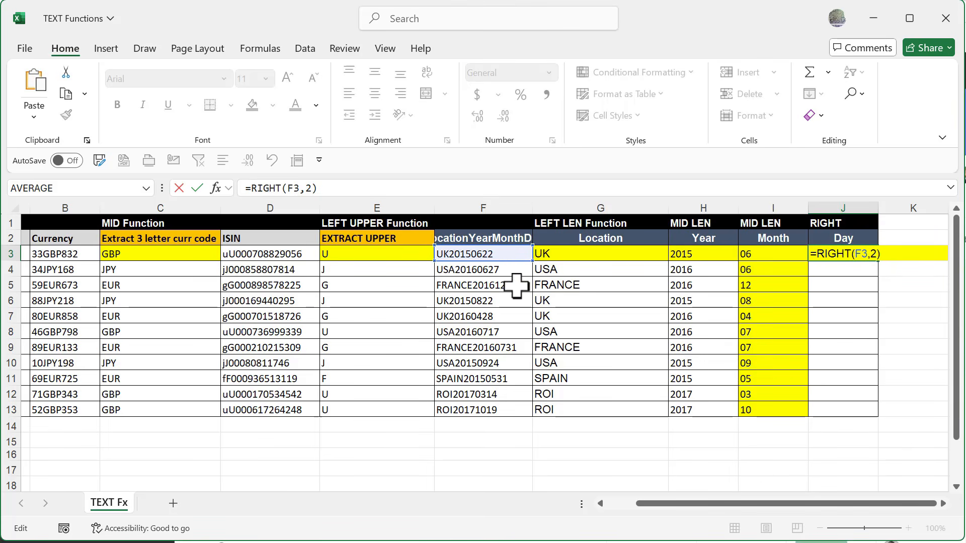
pyautogui.press('Return')
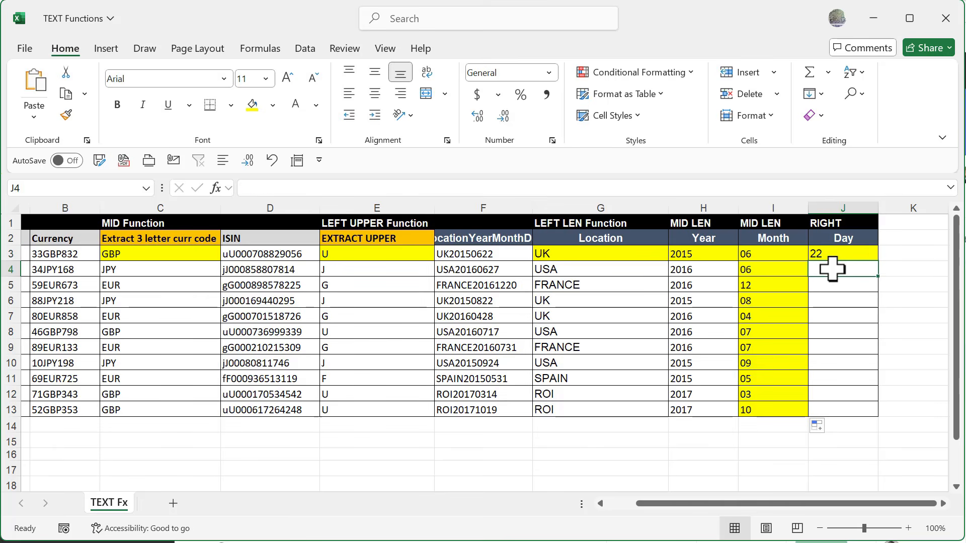
pyautogui.write('=righ')
pyautogui.press('Tab')
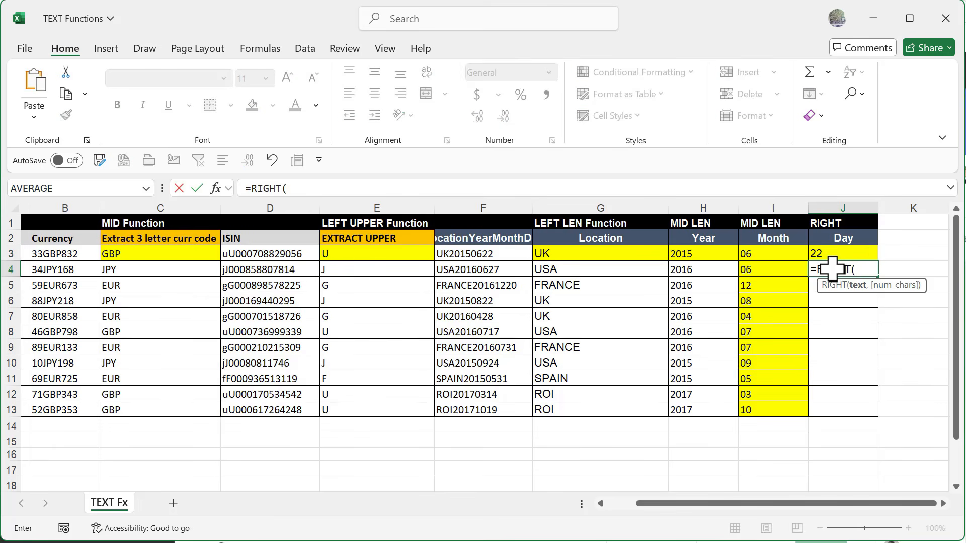
pyautogui.click(489, 270)
pyautogui.write(',')
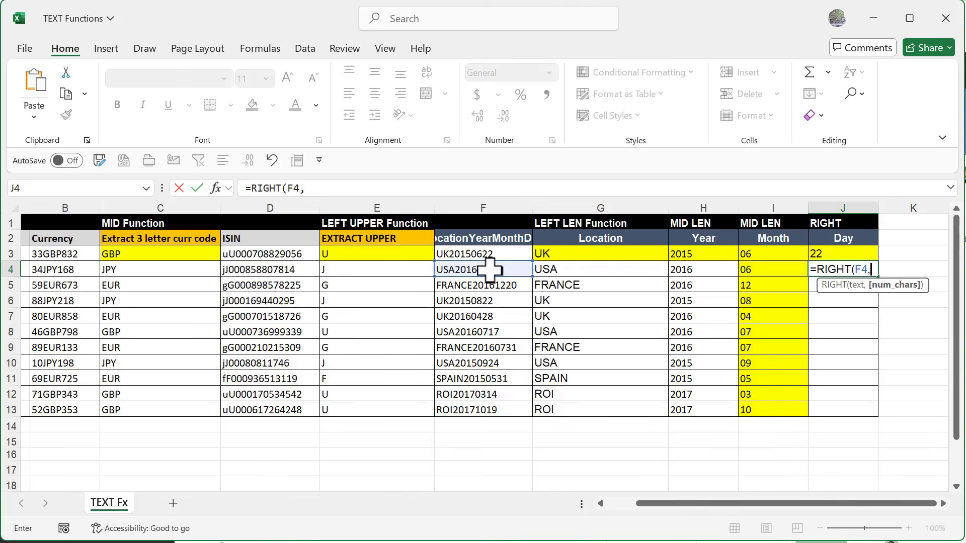
pyautogui.write('2)')
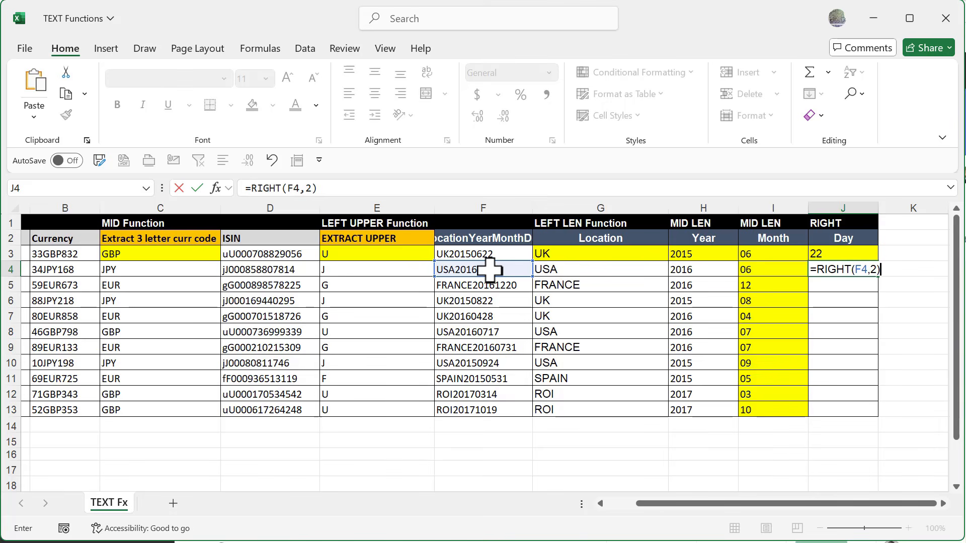
pyautogui.press('Return')
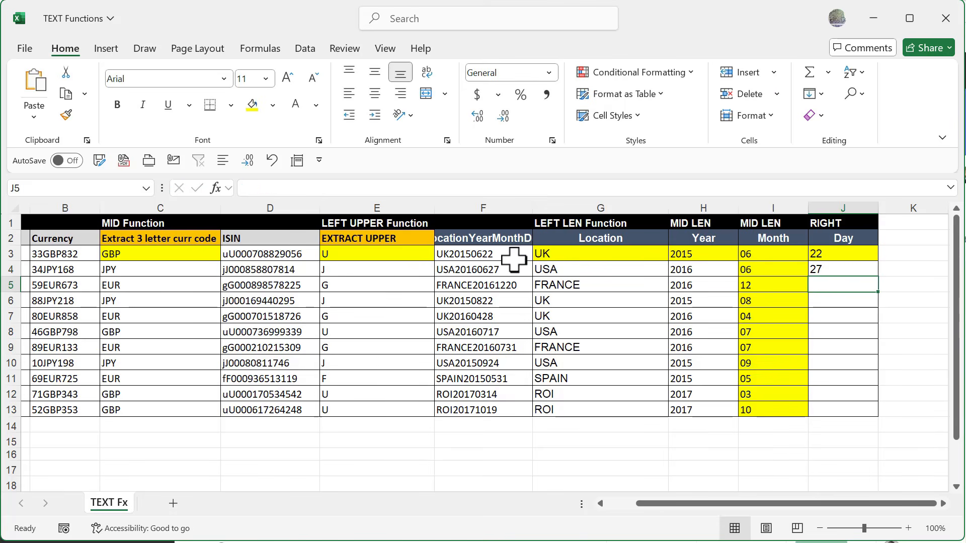
pyautogui.click(841, 268)
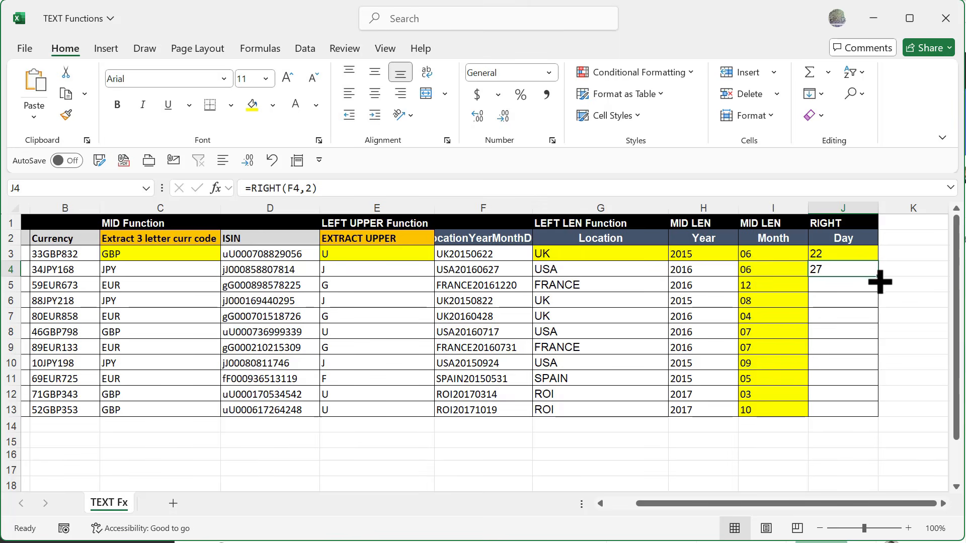
pyautogui.doubleClick(878, 278)
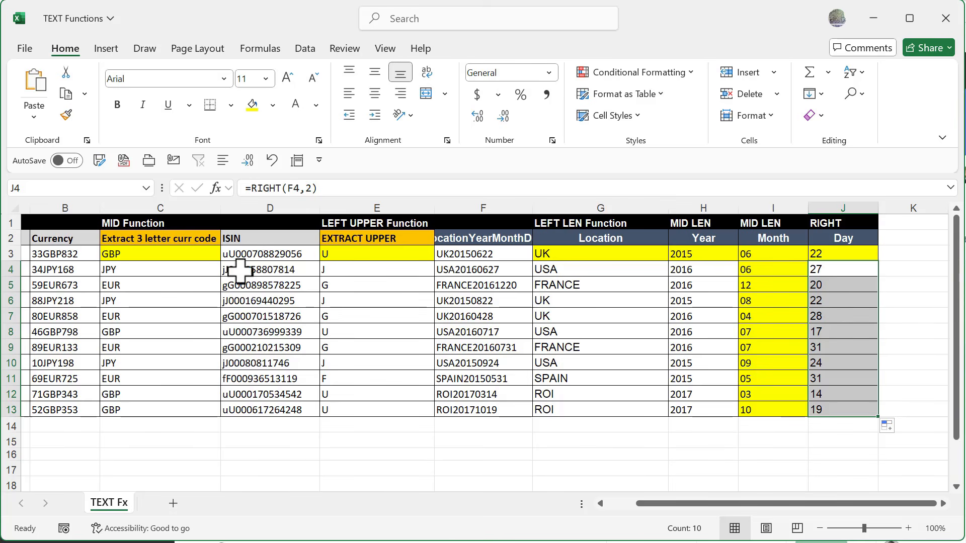
# Step: Open the function arguments for the RIGHT formula in J4
pyautogui.click(216, 189)
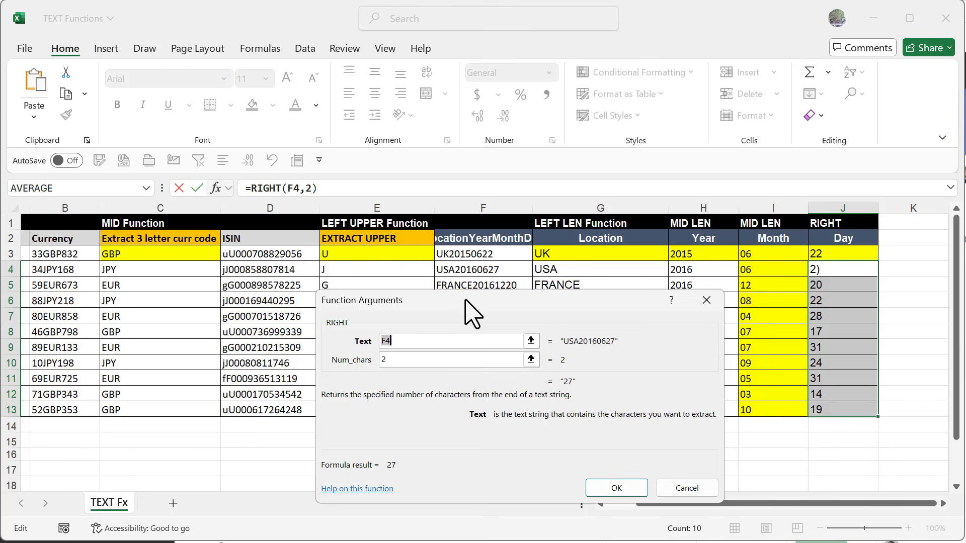